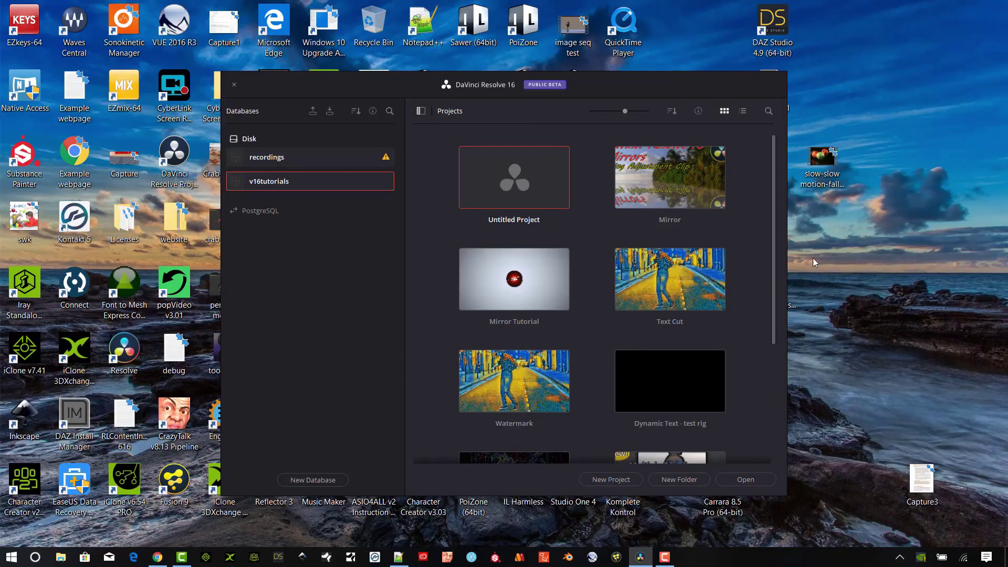
# Step: Create a new project named "A19-0034 Alt Engergy Sol" in the v16tutorials database
pyautogui.click(607, 481)
pyautogui.write('A')
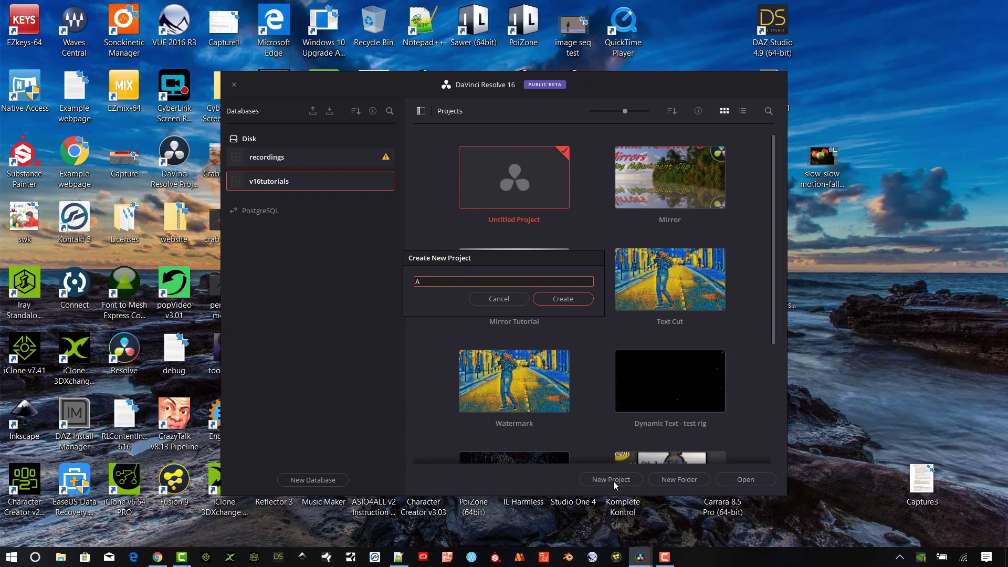
pyautogui.write('19-0034 Alt Engergy Sol')
pyautogui.press('Return')
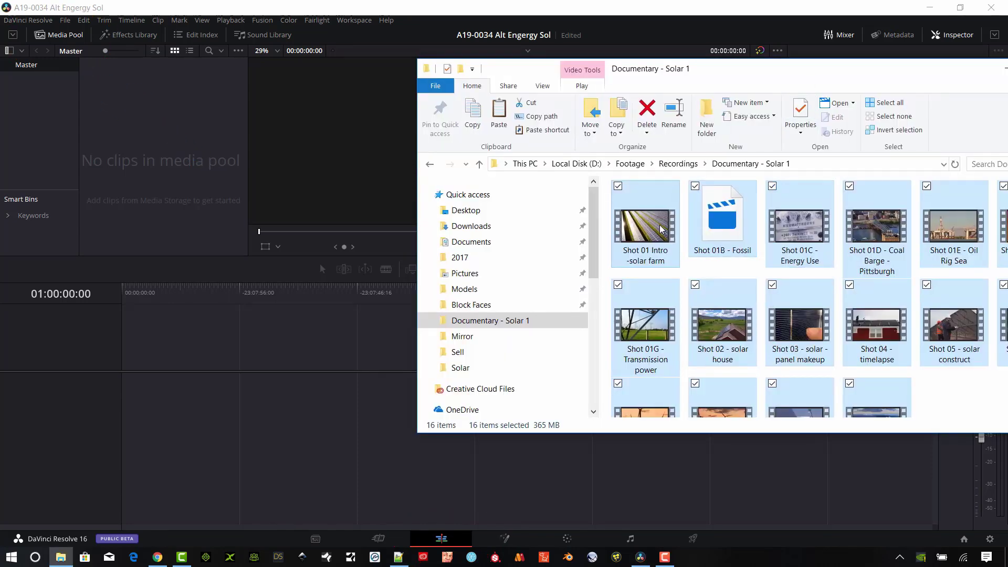
# Step: Import all clips from the Documentary - Solar 1 folder into the media pool, changing the timeline frame rate to match, and close the folder
pyautogui.moveTo(657, 227)
pyautogui.mouseDown()
pyautogui.moveTo(360, 220)
pyautogui.moveTo(135, 188)
pyautogui.mouseUp()
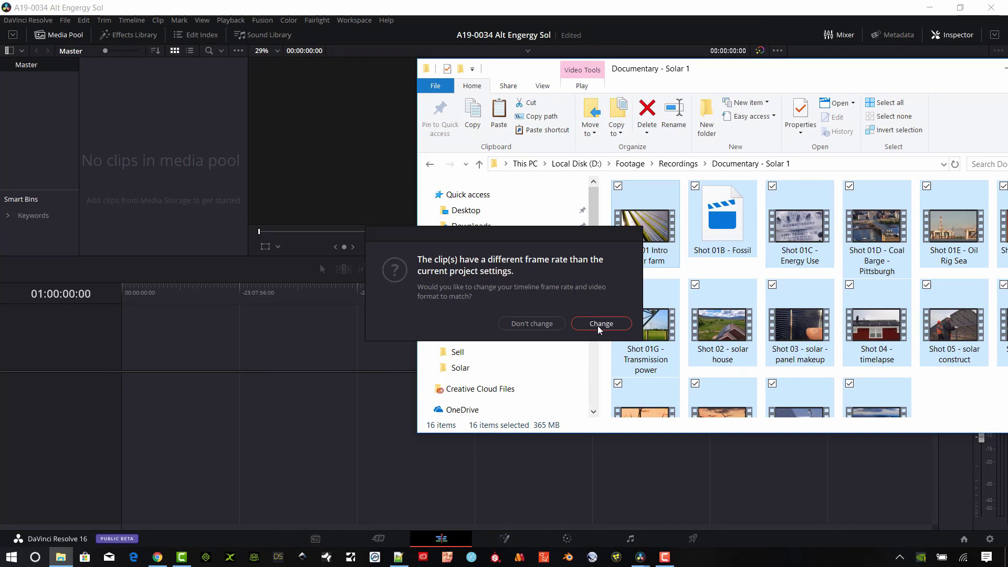
pyautogui.click(598, 324)
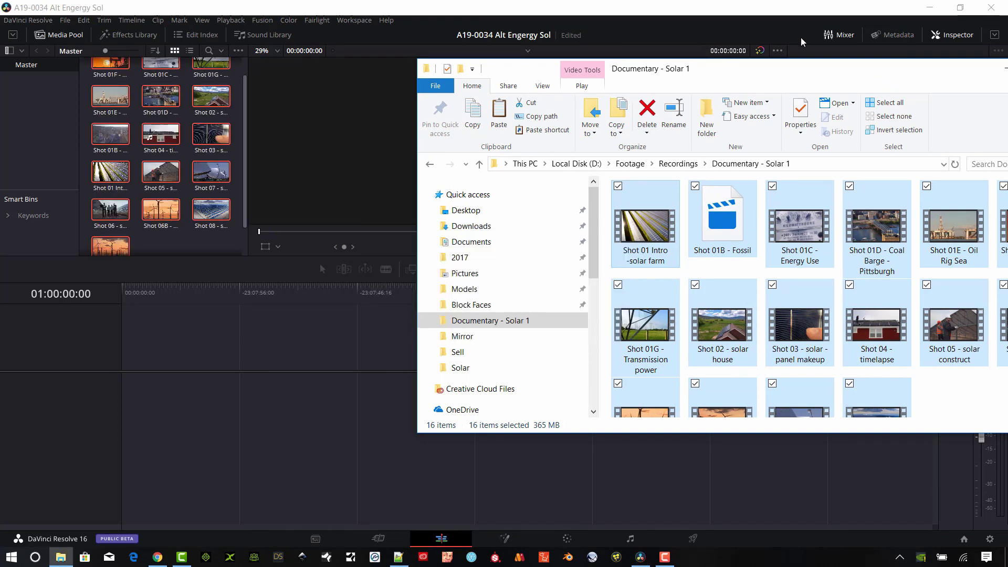
pyautogui.moveTo(952, 73); pyautogui.dragTo(871, 95)
pyautogui.click(927, 90)
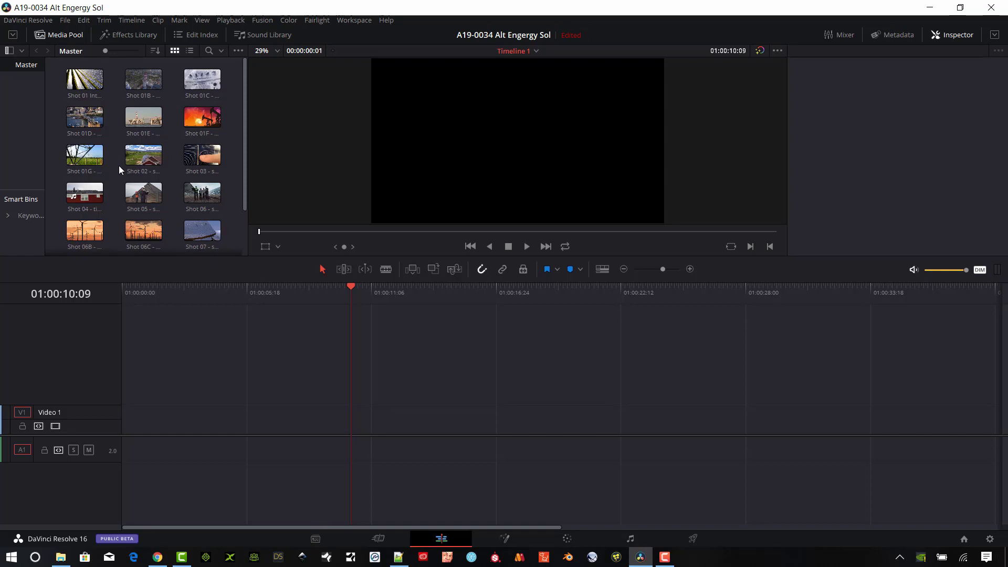
# Step: Place all the media pool clips on Video 1 from the timeline's start and move the playhead to 01:00:11:07
pyautogui.hotkey('ctrl', 'a')
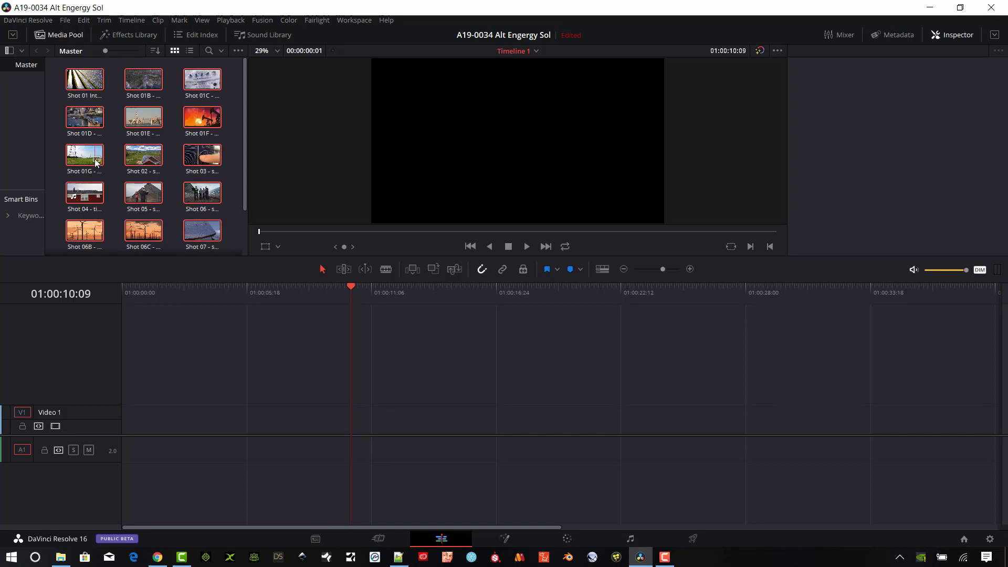
pyautogui.moveTo(94, 91); pyautogui.dragTo(120, 408)
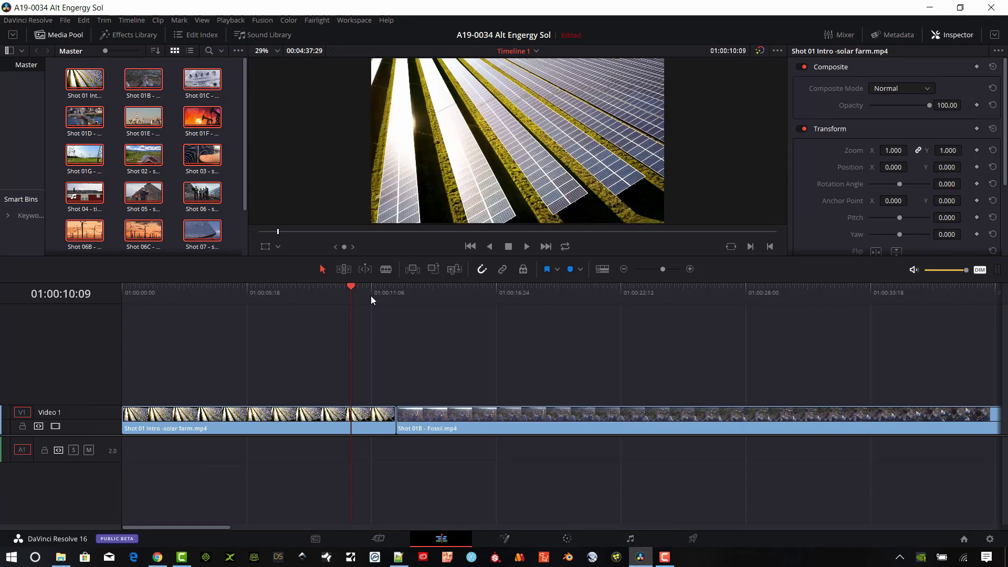
pyautogui.moveTo(370, 295); pyautogui.dragTo(67, 255)
pyautogui.click(382, 306)
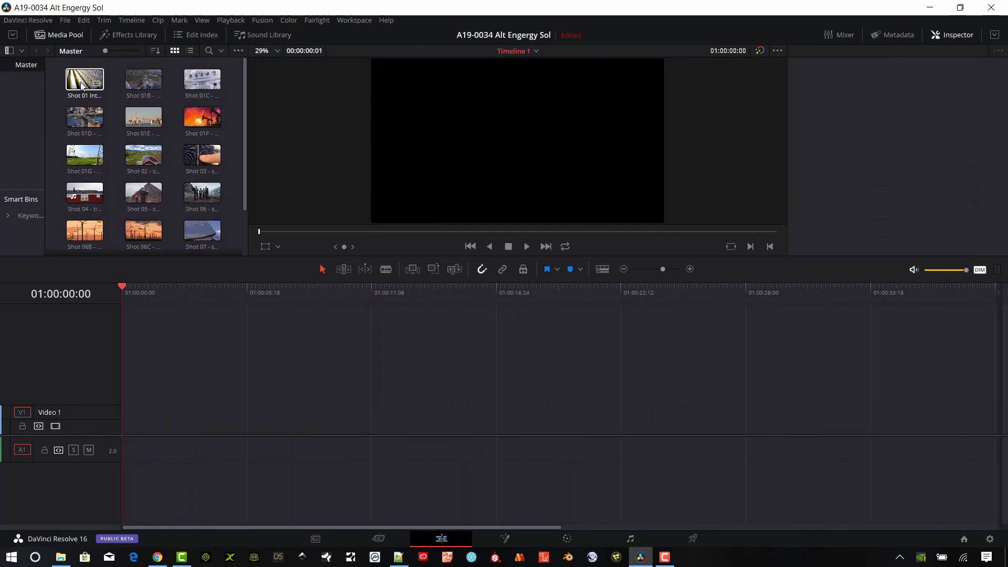
# Step: Place Shot 01 Intro, 01B, 01C, 01D, 01E and 01F one at a time, end to end, on Video 1
pyautogui.moveTo(84, 78); pyautogui.dragTo(131, 420)
pyautogui.moveTo(144, 79); pyautogui.dragTo(395, 426)
pyautogui.moveTo(394, 527); pyautogui.dragTo(656, 527)
pyautogui.moveTo(202, 79); pyautogui.dragTo(546, 420)
pyautogui.moveTo(512, 527); pyautogui.dragTo(674, 527)
pyautogui.moveTo(87, 119); pyautogui.dragTo(488, 420)
pyautogui.moveTo(143, 118); pyautogui.dragTo(937, 420)
pyautogui.moveTo(636, 527); pyautogui.dragTo(909, 527)
pyautogui.moveTo(192, 128); pyautogui.dragTo(378, 420)
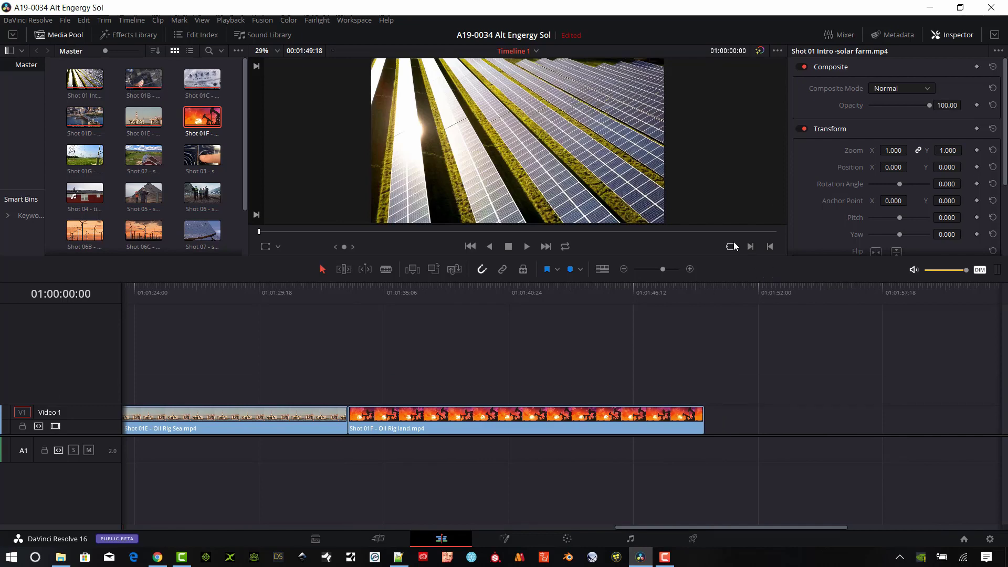
# Step: Undo the individual clip placements on Video 1
pyautogui.hotkey('ctrl', 'z')
pyautogui.hotkey('ctrl', 'z')
pyautogui.hotkey('ctrl', 'z')
pyautogui.hotkey('ctrl', 'z')
pyautogui.hotkey('ctrl', 'z')
pyautogui.hotkey('ctrl', 'z')
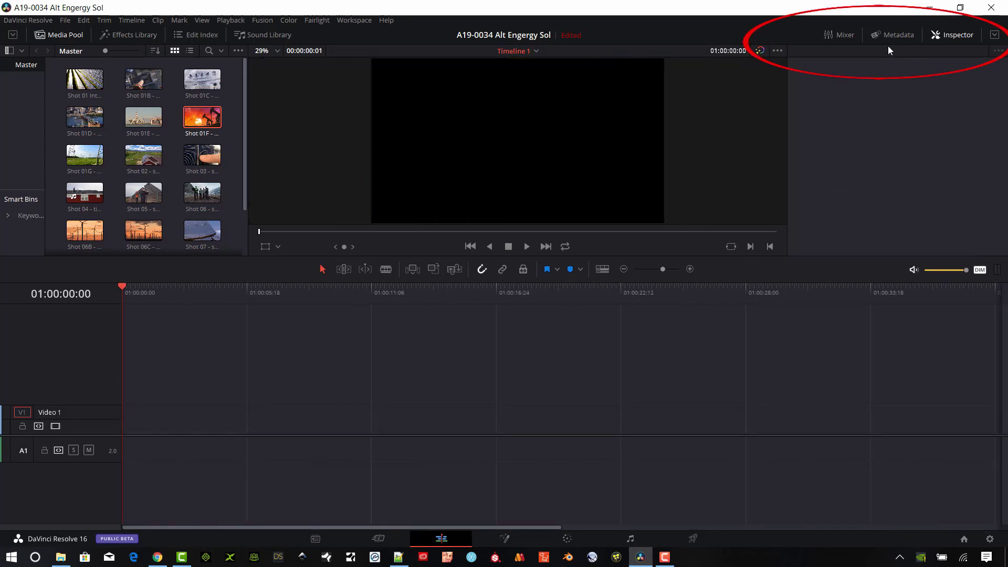
# Step: Hide the Inspector and switch to dual viewers for source and timeline
pyautogui.click(959, 32)
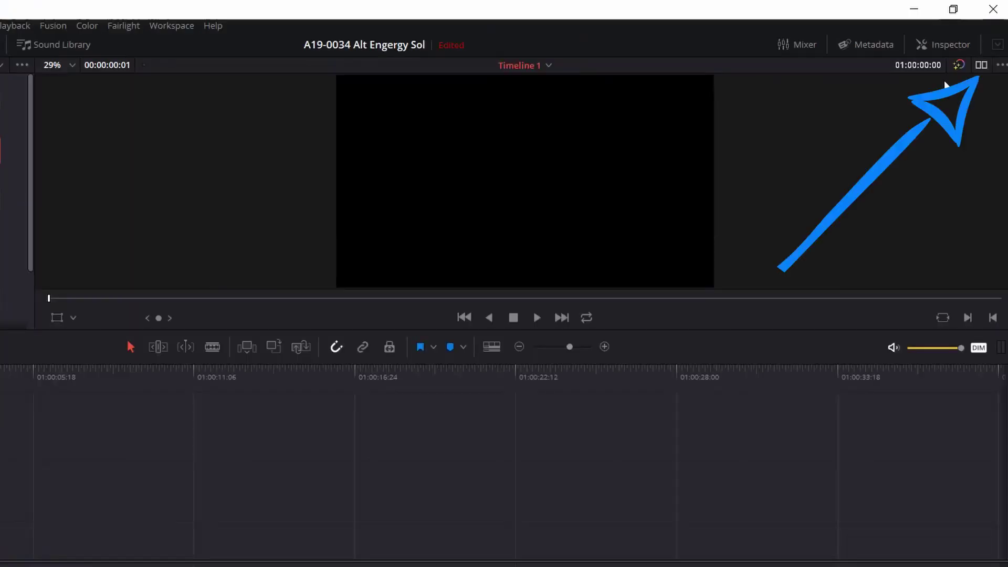
pyautogui.click(981, 65)
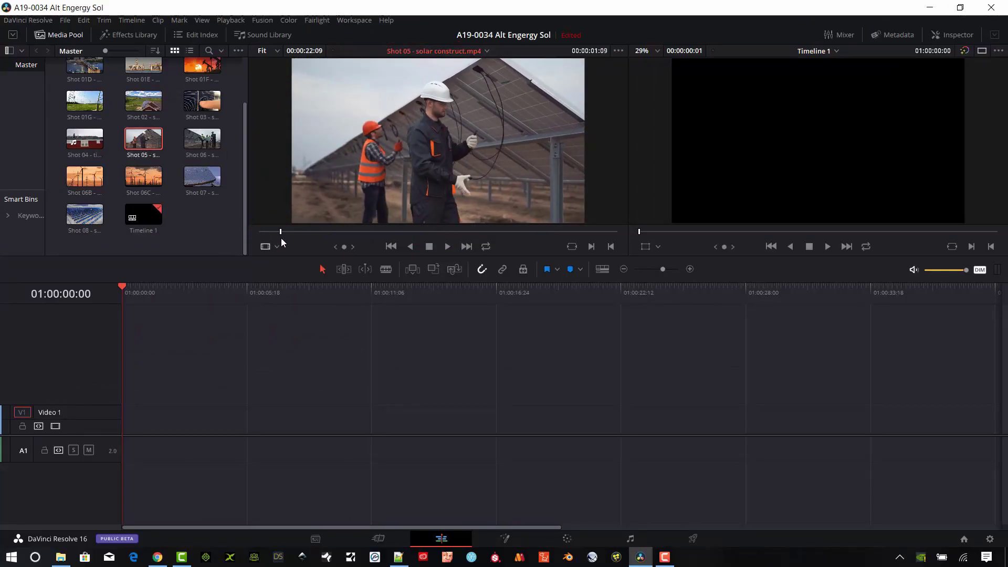
# Step: Mark Shot 05 - solar construct from 00:00:01:09 to 00:00:14:21 and place that section at the start of Video 1
pyautogui.press('i')
pyautogui.moveTo(420, 231); pyautogui.dragTo(496, 241)
pyautogui.press('o')
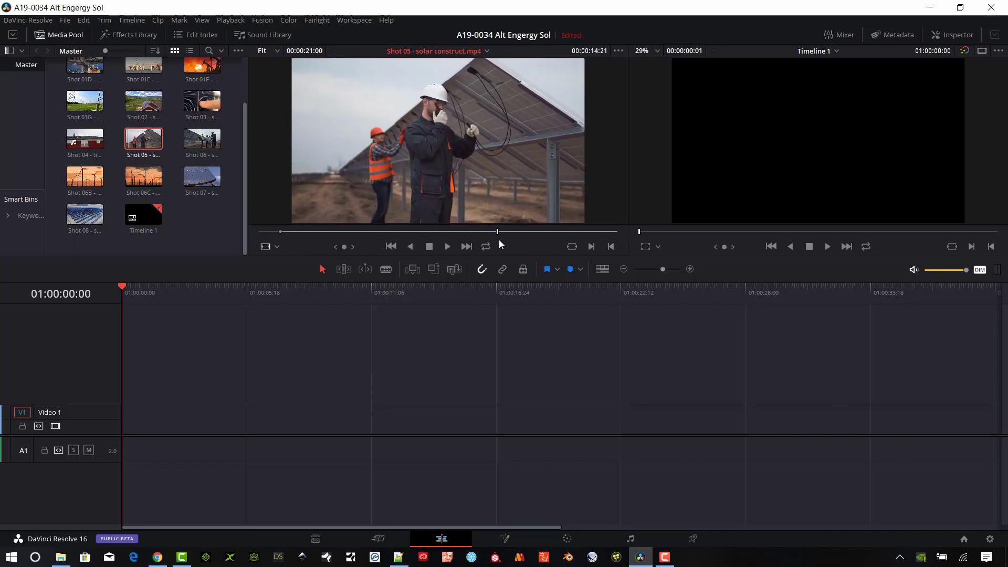
pyautogui.press('o')
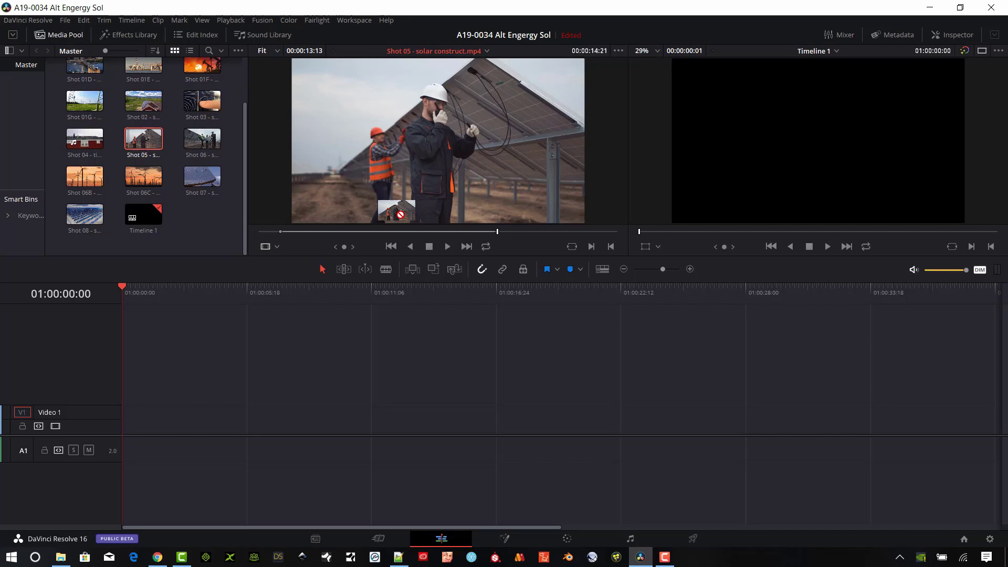
pyautogui.moveTo(397, 211); pyautogui.dragTo(139, 426)
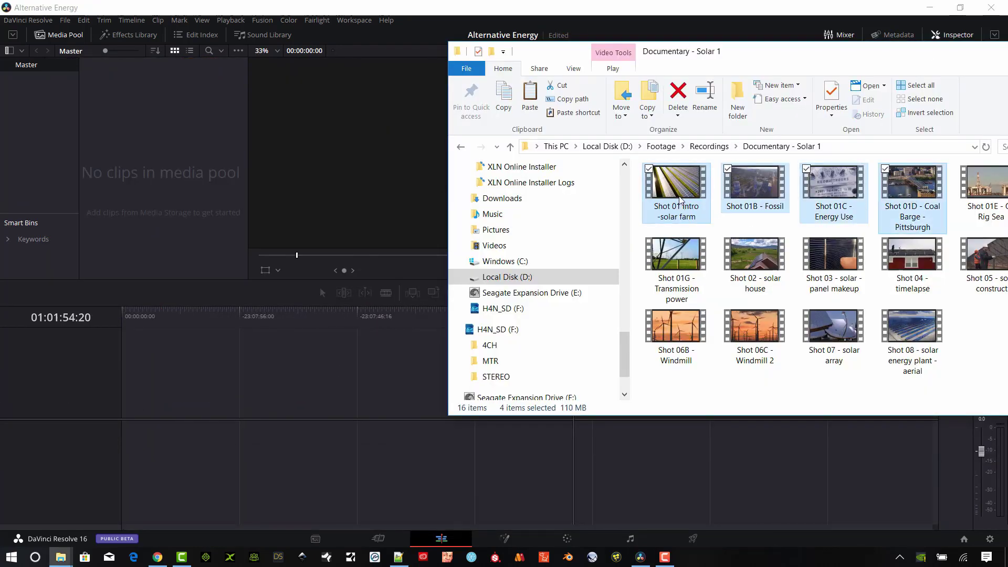
# Step: In the Alternative Energy project, place Shots 01, 01B, 01C and 01D directly on the timeline, matching its frame rate, and scrub through them
pyautogui.moveTo(679, 199); pyautogui.dragTo(137, 408)
pyautogui.click(598, 323)
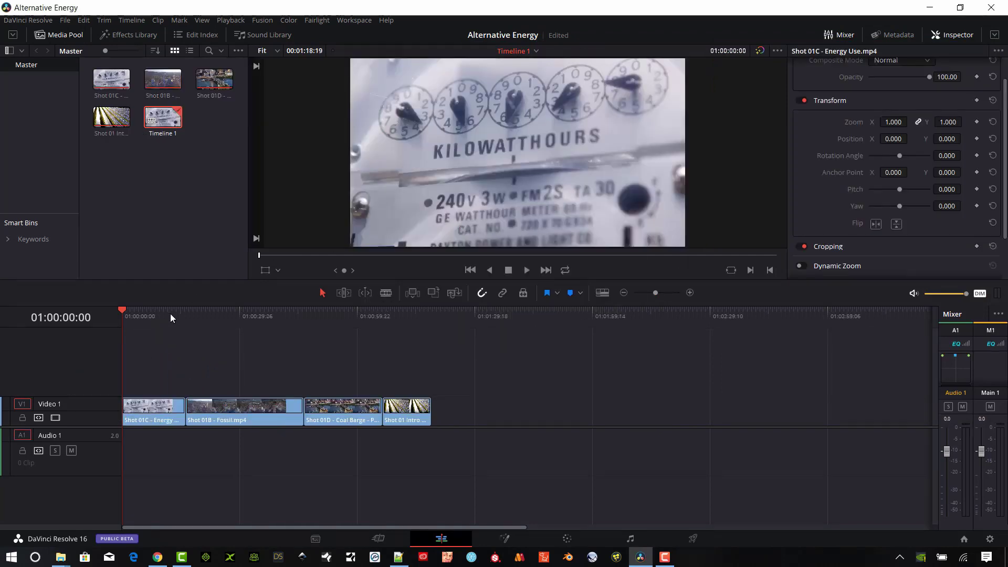
pyautogui.moveTo(170, 314); pyautogui.dragTo(408, 325)
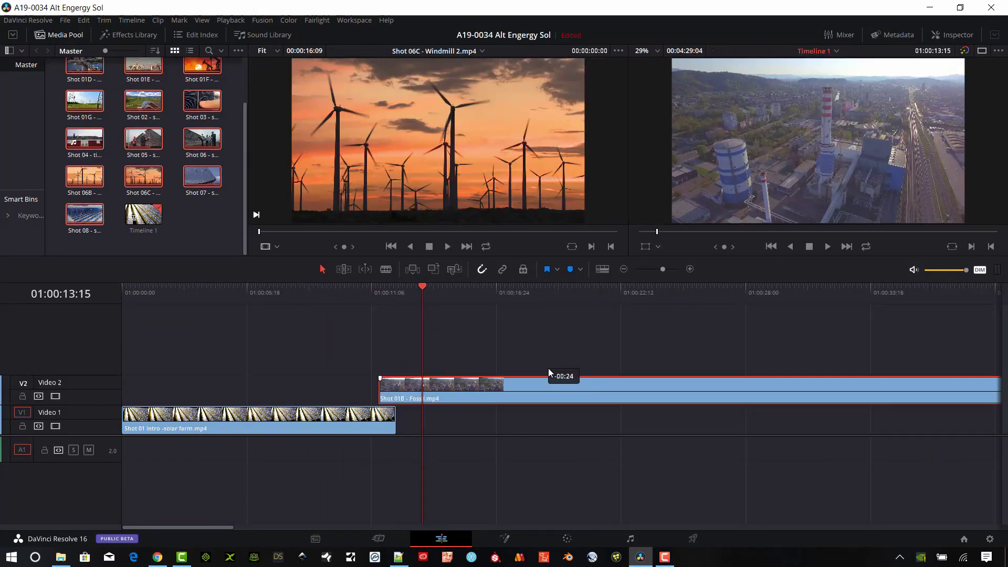
# Step: Move Shot 01B - Fossil onto Video 2, about 09:05 earlier, and shift the following Video 1 clips earlier to close the gap
pyautogui.moveTo(539, 373); pyautogui.dragTo(361, 371)
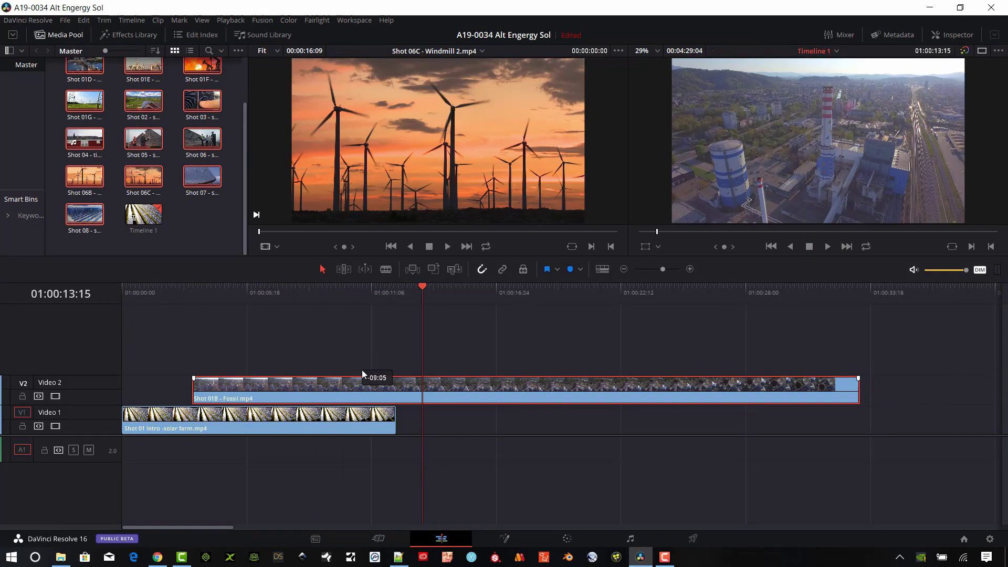
pyautogui.click(657, 269)
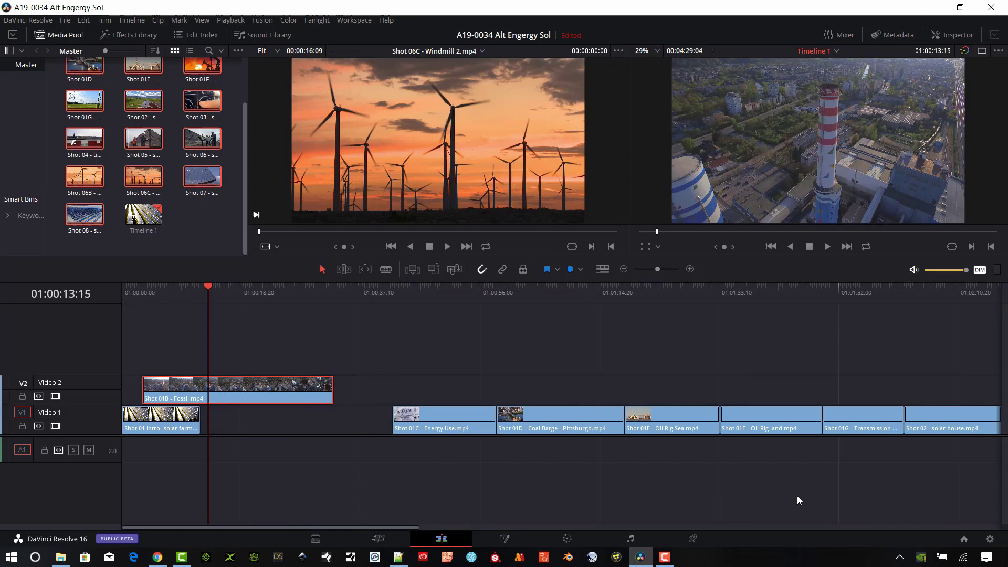
pyautogui.hotkey('ctrl', 'a')
pyautogui.keyDown('ctrl'); pyautogui.click(174, 425); pyautogui.keyUp('ctrl')
pyautogui.keyDown('ctrl'); pyautogui.click(211, 400); pyautogui.keyUp('ctrl')
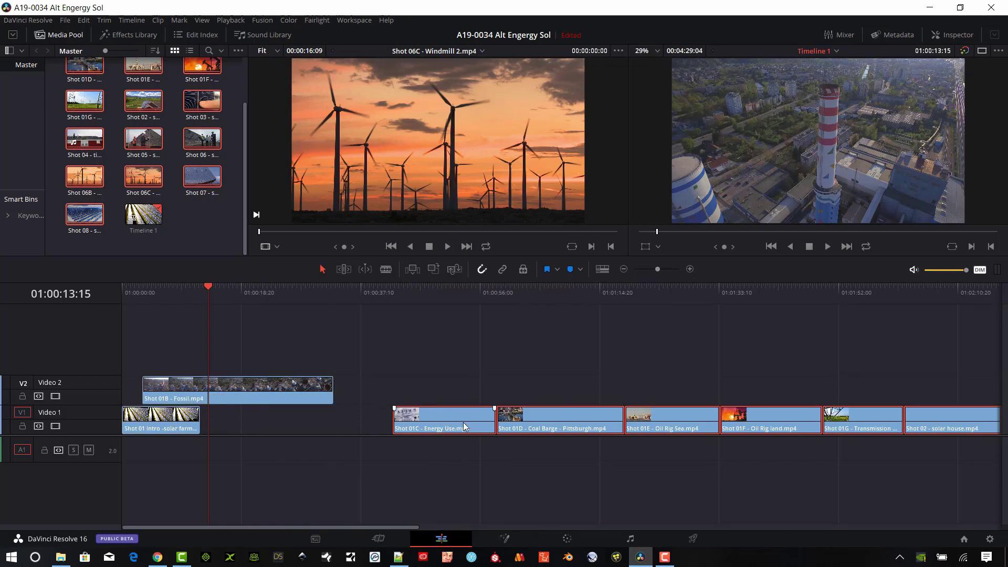
pyautogui.moveTo(463, 426); pyautogui.dragTo(402, 420)
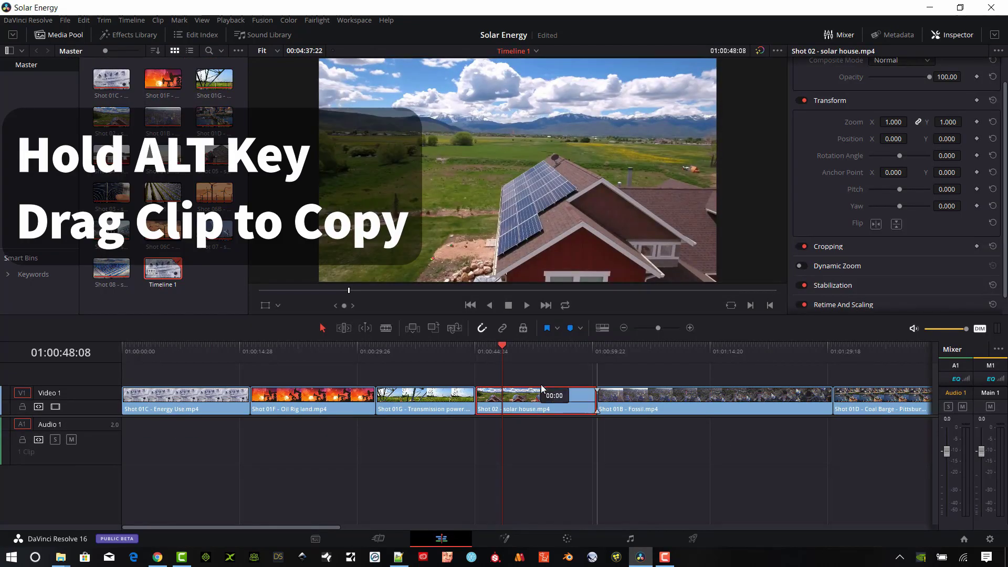
# Step: In the Solar Energy project, copy the Shot 02 - solar house clip onto Video 2 above Shot 01B - Fossil and scrub the playhead
pyautogui.moveTo(541, 388); pyautogui.dragTo(769, 374)
pyautogui.click(596, 346)
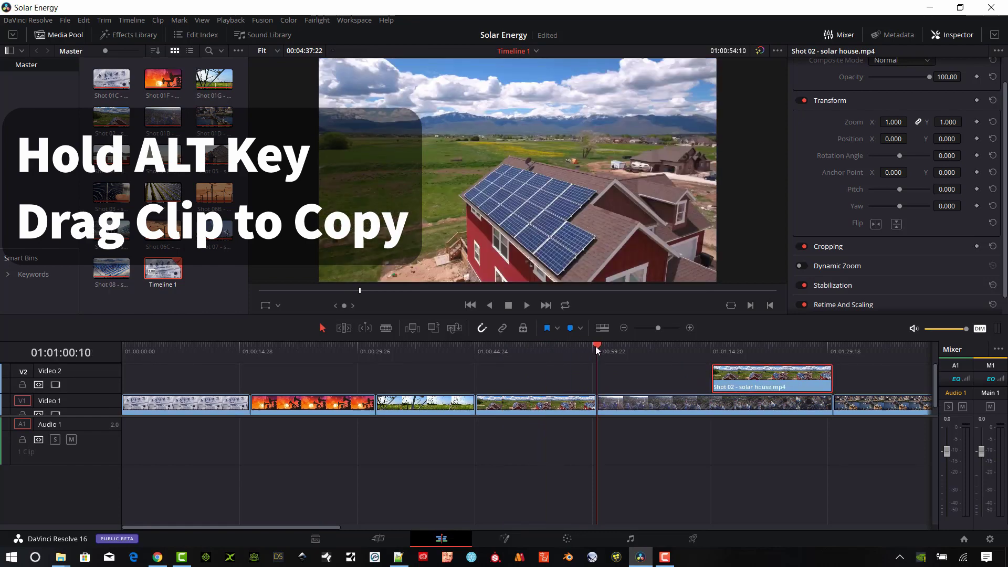
pyautogui.moveTo(595, 345); pyautogui.dragTo(483, 383)
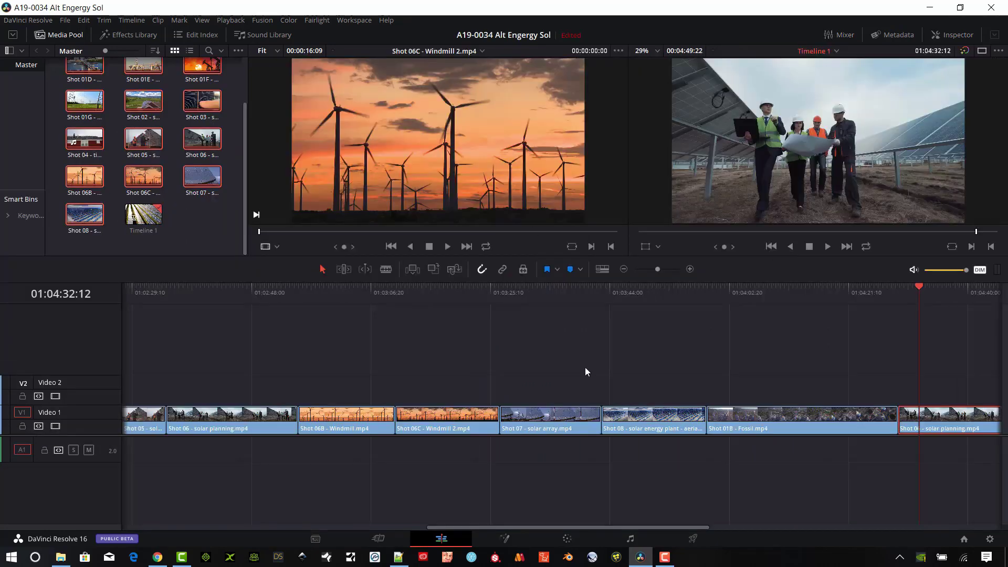
# Step: Position the Shot 06 - solar planning copy on Video 2 above Shot 06B - Windmill and stack Shot 07 - solar array on Video 3
pyautogui.click(339, 294)
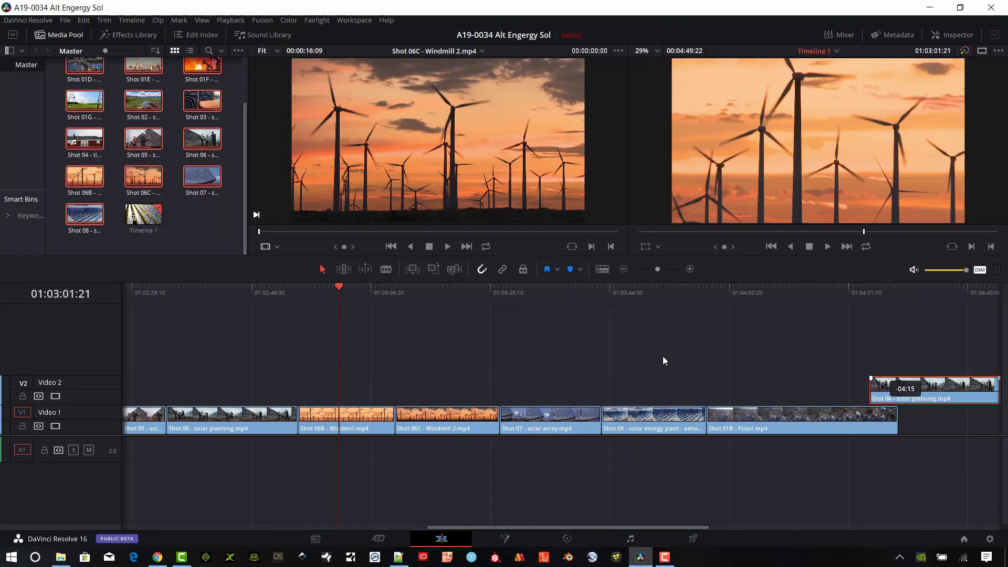
pyautogui.moveTo(663, 360); pyautogui.dragTo(339, 395)
pyautogui.click(341, 286)
pyautogui.moveTo(573, 426); pyautogui.dragTo(296, 352)
pyautogui.moveTo(328, 293)
pyautogui.mouseDown()
pyautogui.moveTo(317, 293)
pyautogui.moveTo(405, 295)
pyautogui.moveTo(346, 298)
pyautogui.mouseUp()
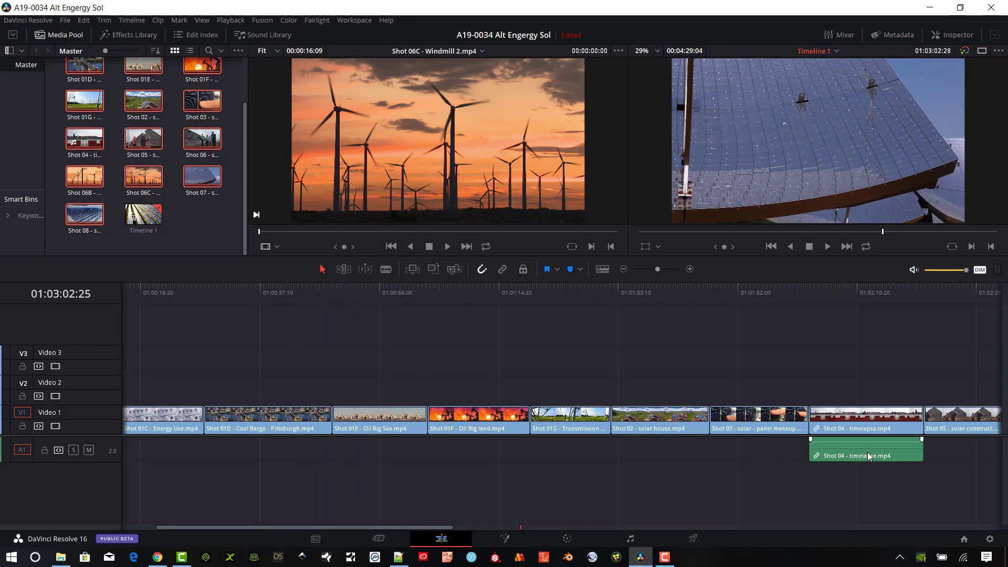
# Step: Mute the whole Audio 1 track and unmute it again
pyautogui.click(868, 456)
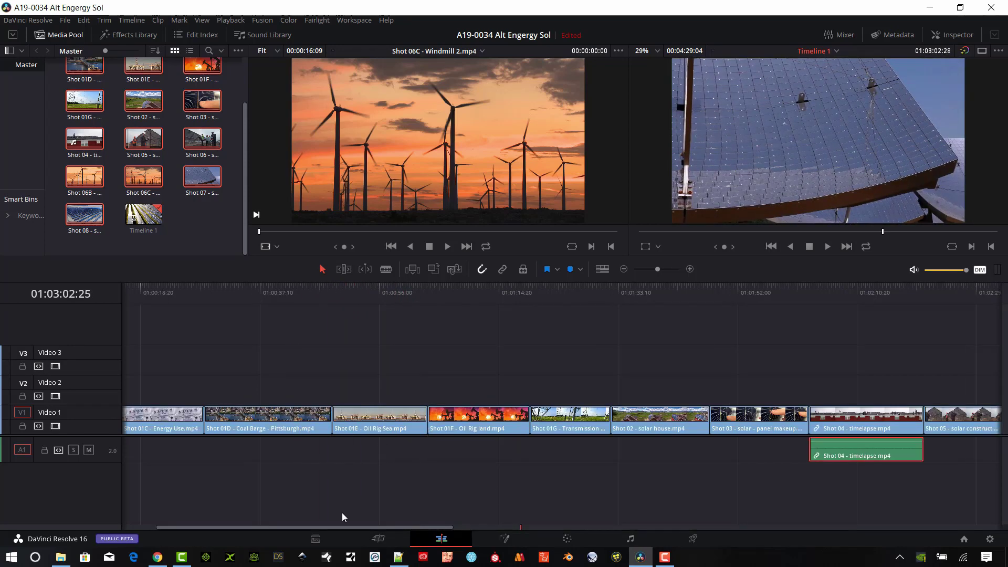
pyautogui.click(89, 451)
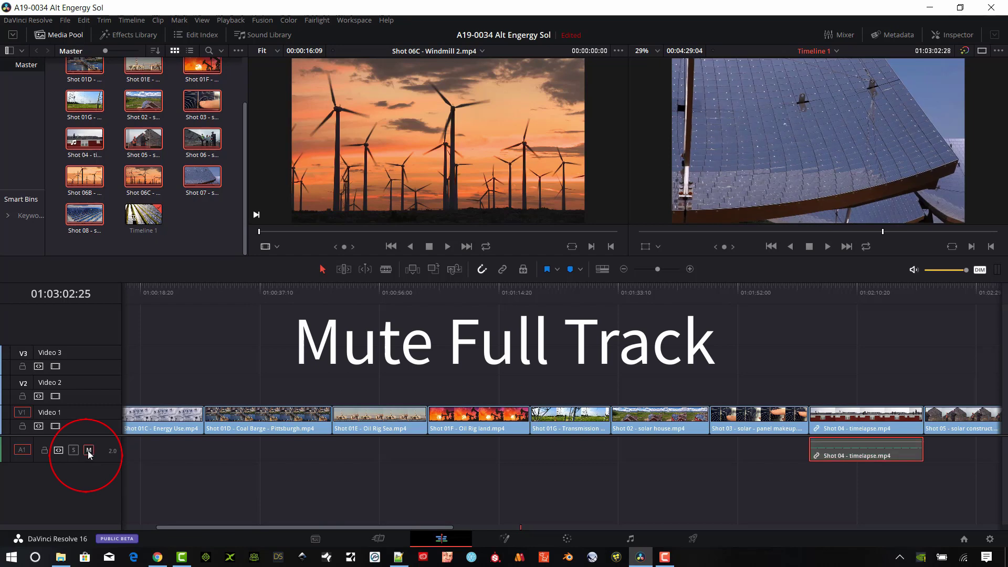
pyautogui.click(88, 450)
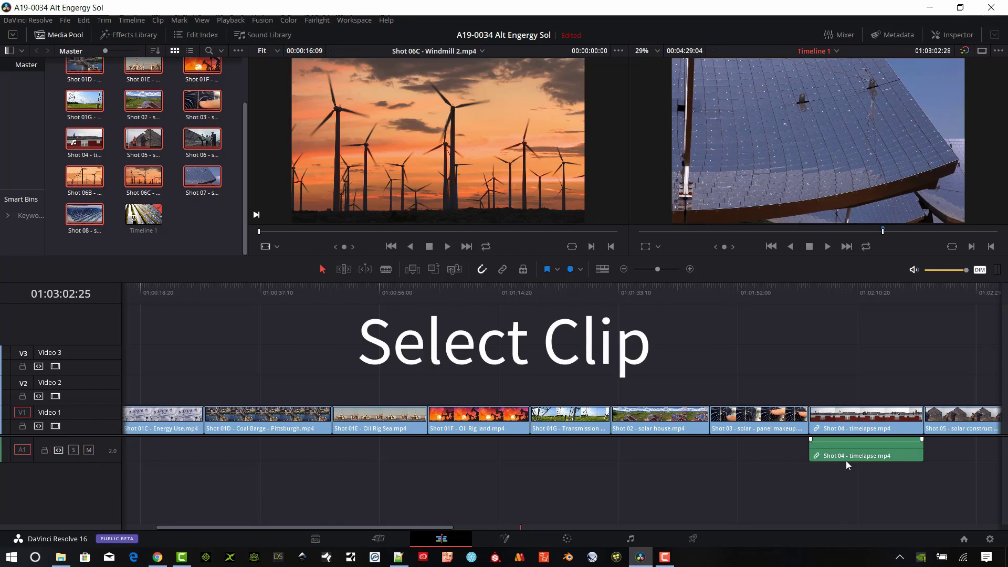
# Step: Mute only the Shot 04 - timelapse audio clip and re-enable it
pyautogui.press('d')
pyautogui.press('d')
pyautogui.press('d')
pyautogui.press('d')
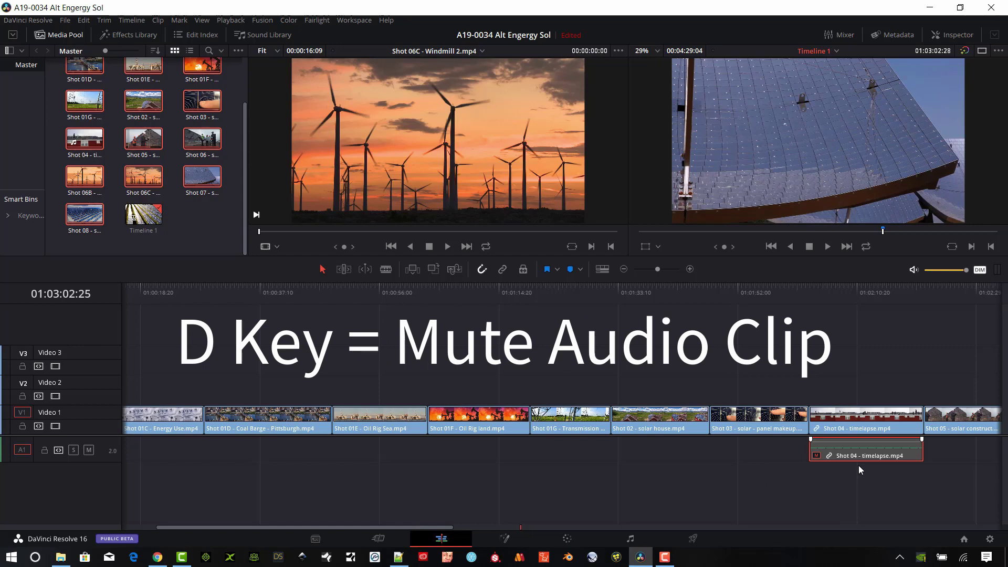
# Step: Examine the timeline at different zoom levels, from its start to its end, and fit the whole edit in view
pyautogui.moveTo(657, 269); pyautogui.dragTo(654, 269)
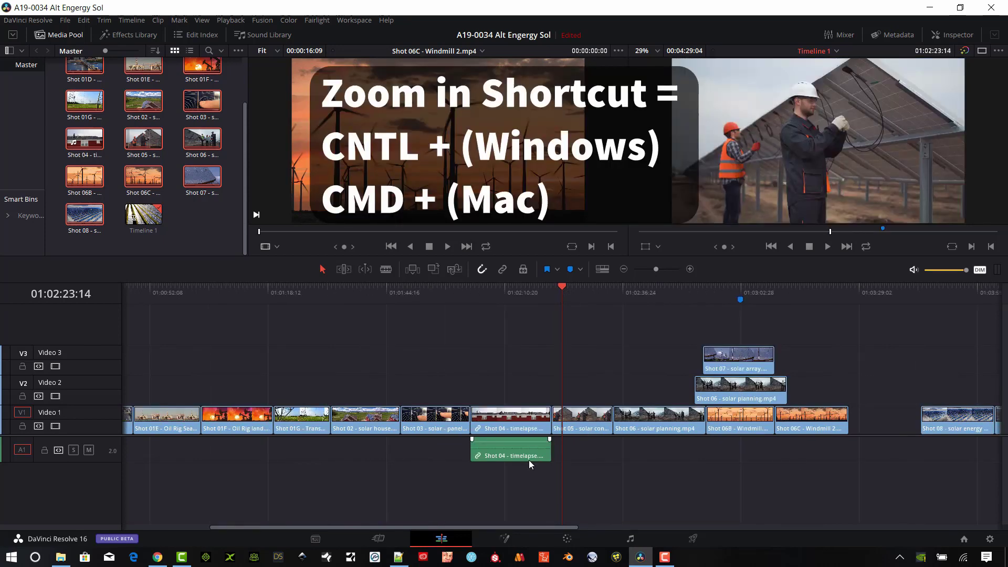
pyautogui.hotkey('ctrl', '=')
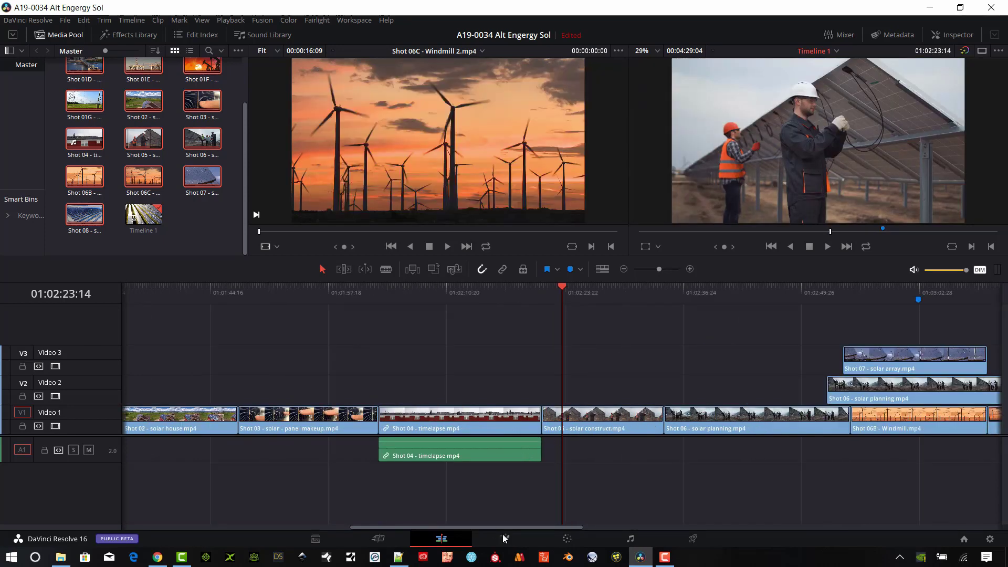
pyautogui.moveTo(499, 527); pyautogui.dragTo(599, 533)
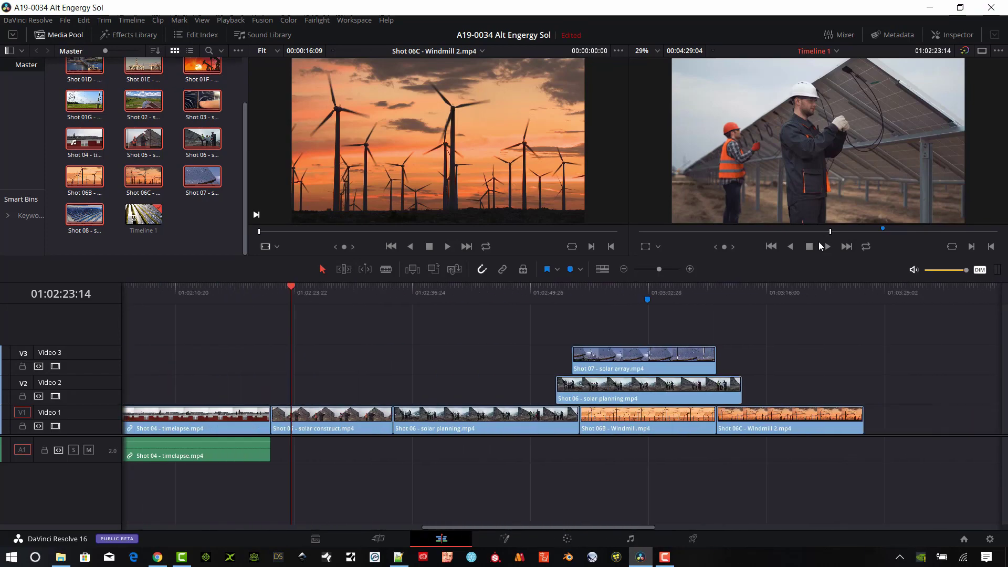
pyautogui.moveTo(755, 231); pyautogui.dragTo(798, 231)
pyautogui.click(876, 231)
pyautogui.press('Home')
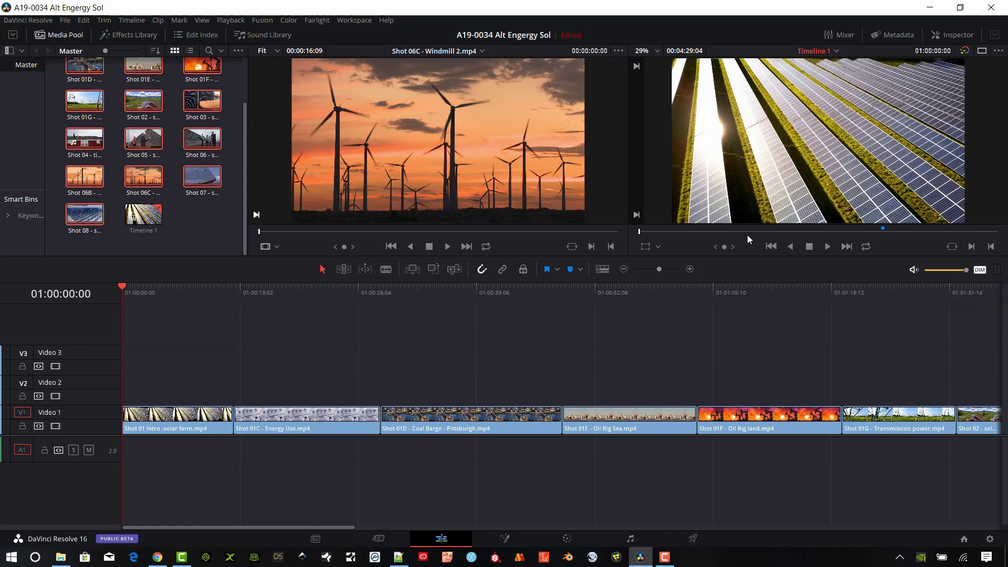
pyautogui.press('End')
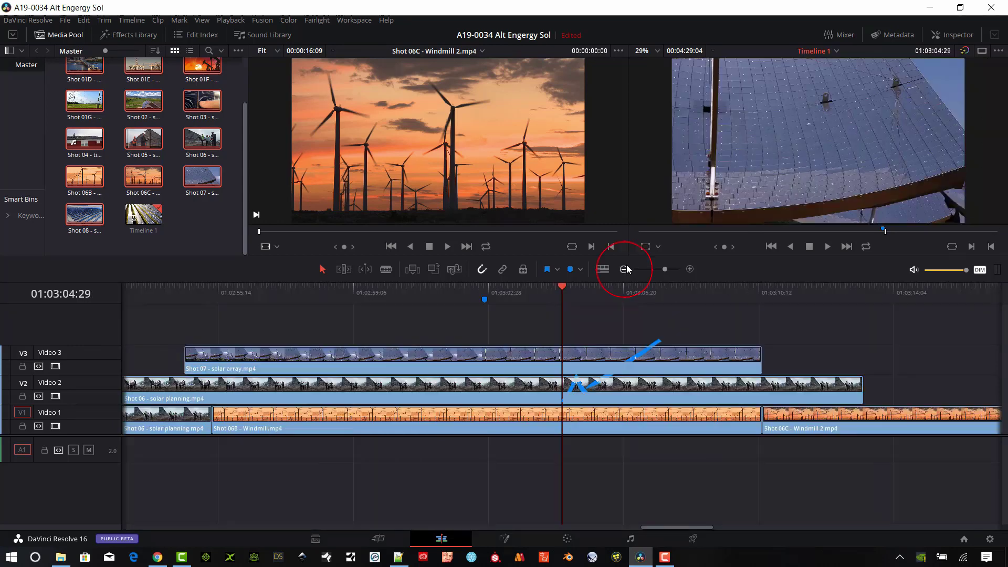
pyautogui.click(623, 269)
pyautogui.click(624, 269)
pyautogui.click(624, 269)
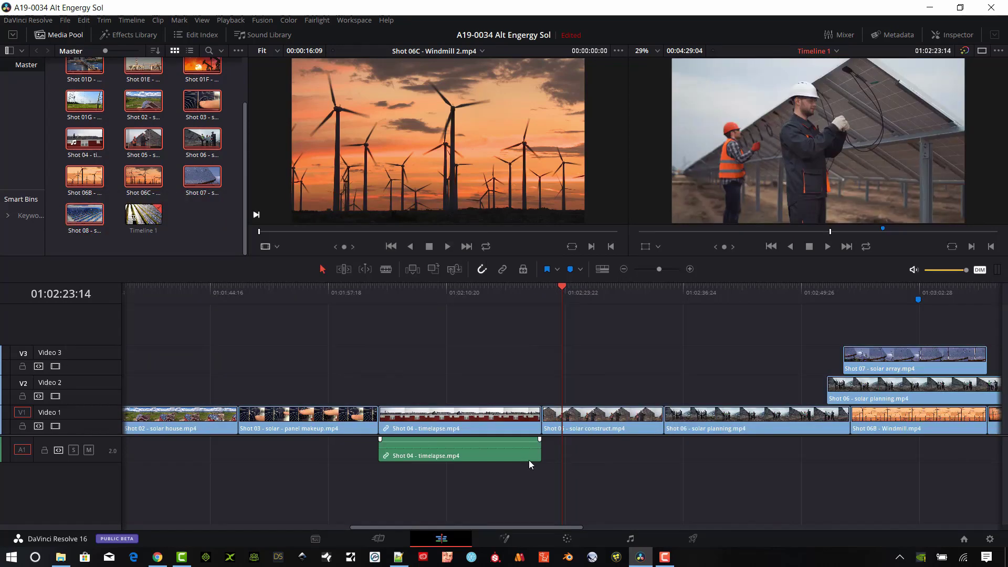
pyautogui.hotkey('shift', 'z')
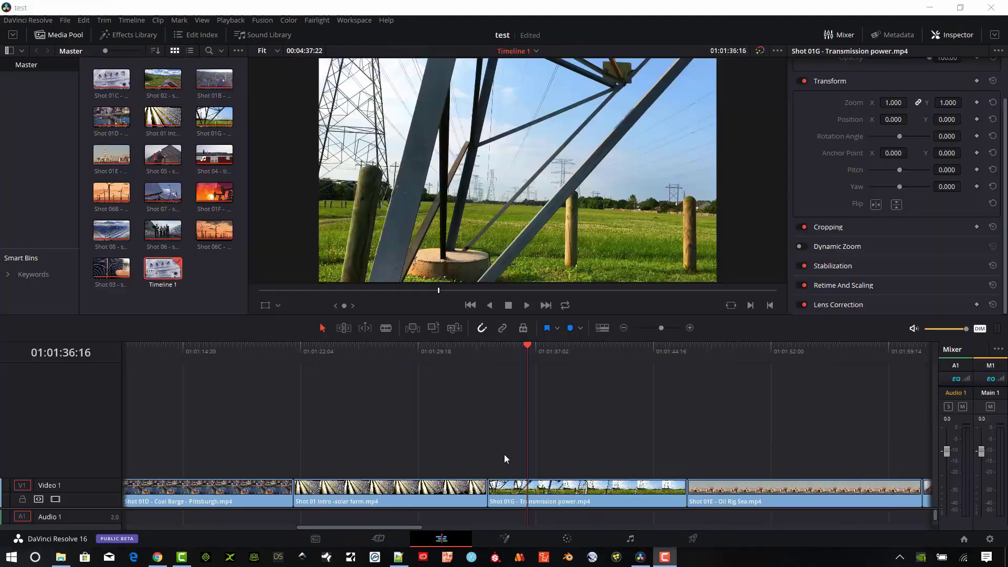
# Step: Blade the Shot 01G - Transmission power clip into three pieces, with a short first piece near its start
pyautogui.click(385, 329)
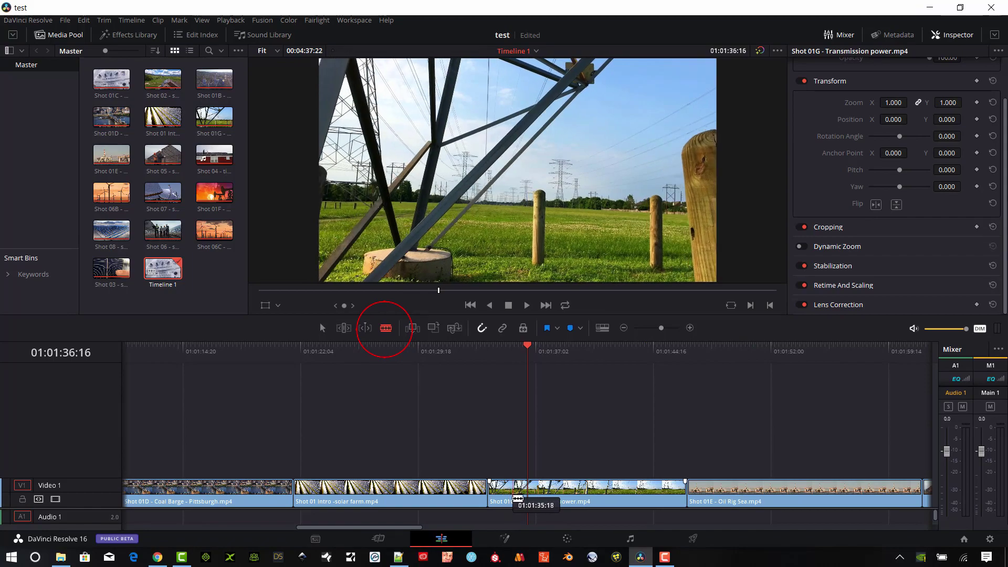
pyautogui.click(504, 497)
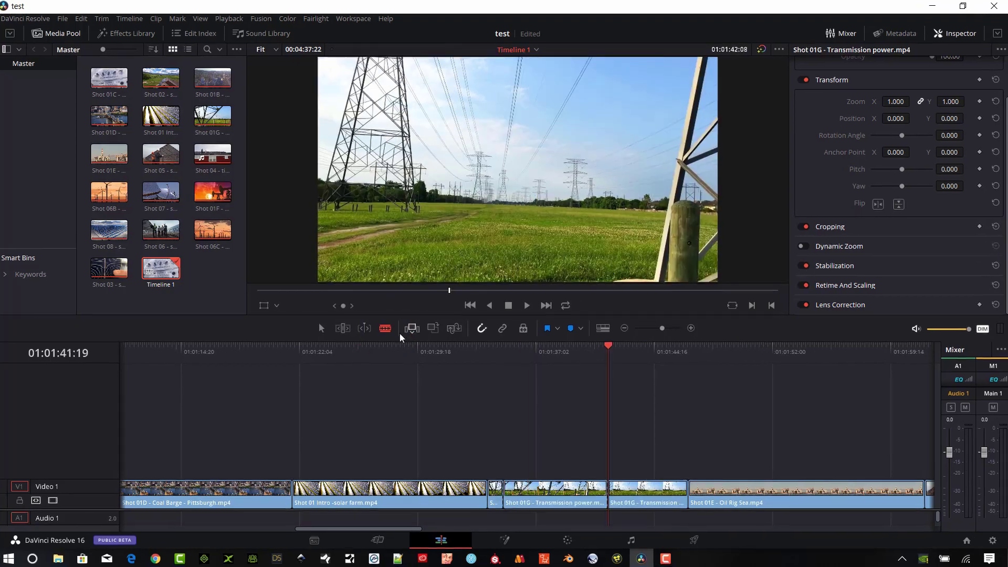
# Step: Delete the short first piece of Shot 01G leaving a gap, undo that, and ripple delete the piece instead
pyautogui.click(322, 327)
pyautogui.click(495, 509)
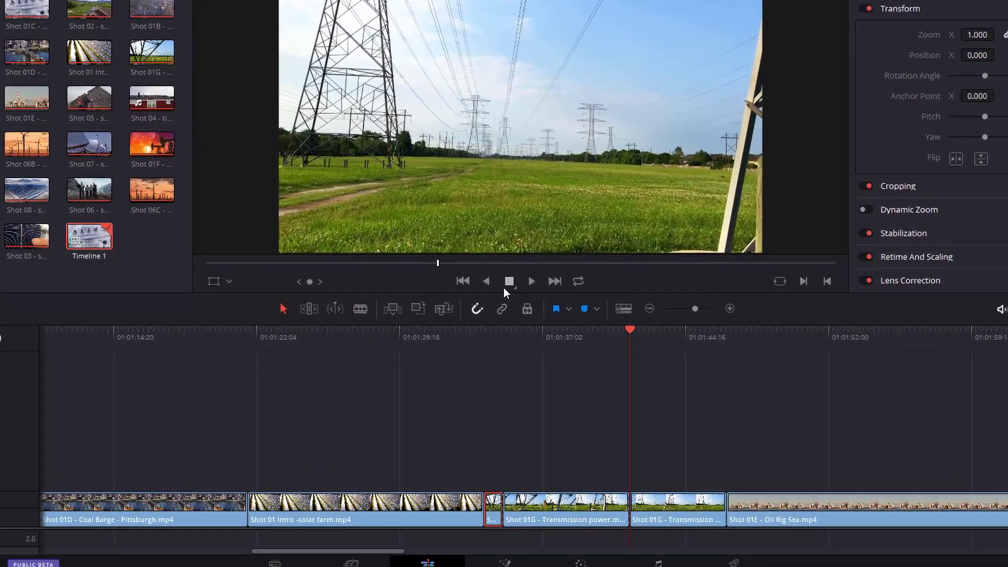
pyautogui.press('BackSpace')
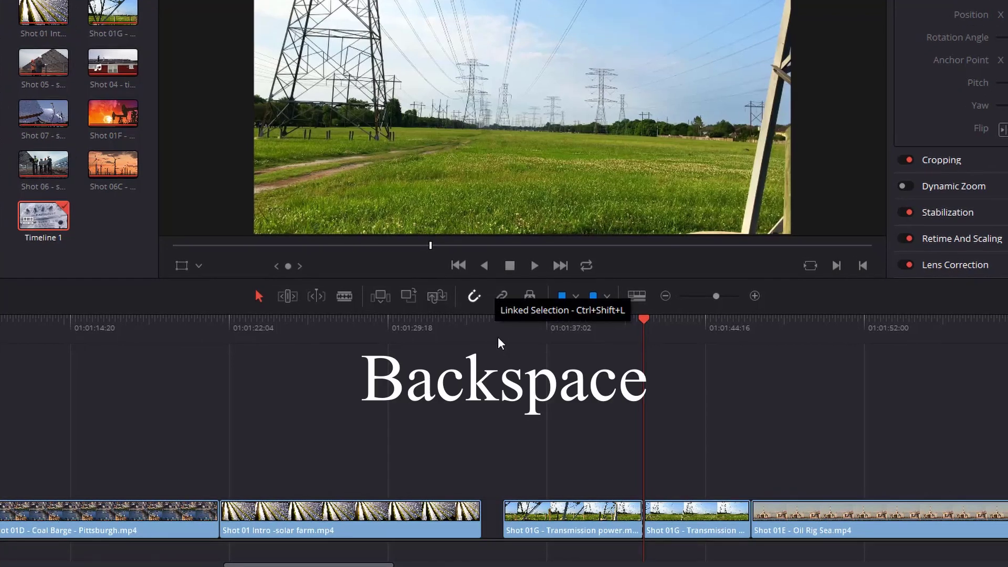
pyautogui.hotkey('ctrl', 'z')
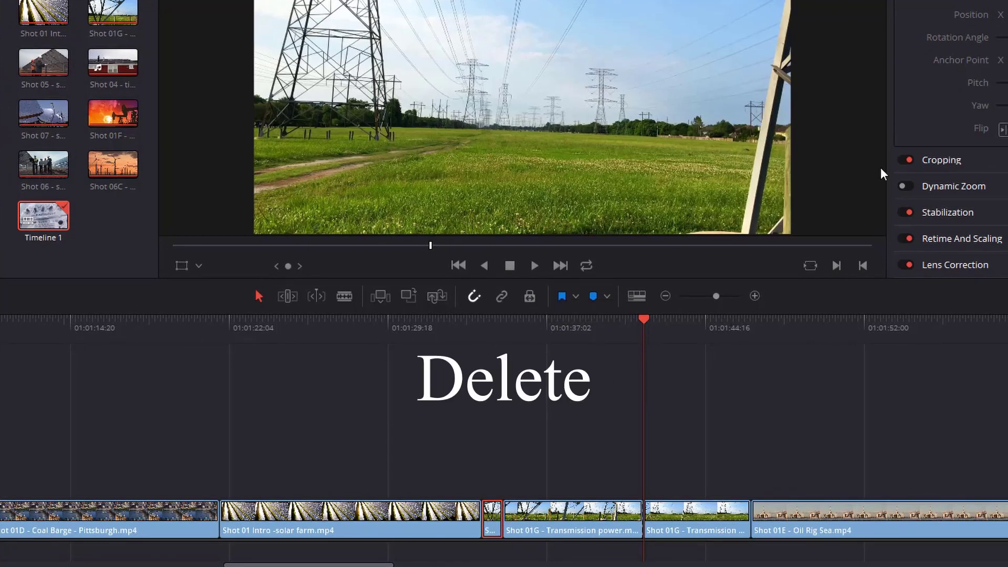
pyautogui.press('Delete')
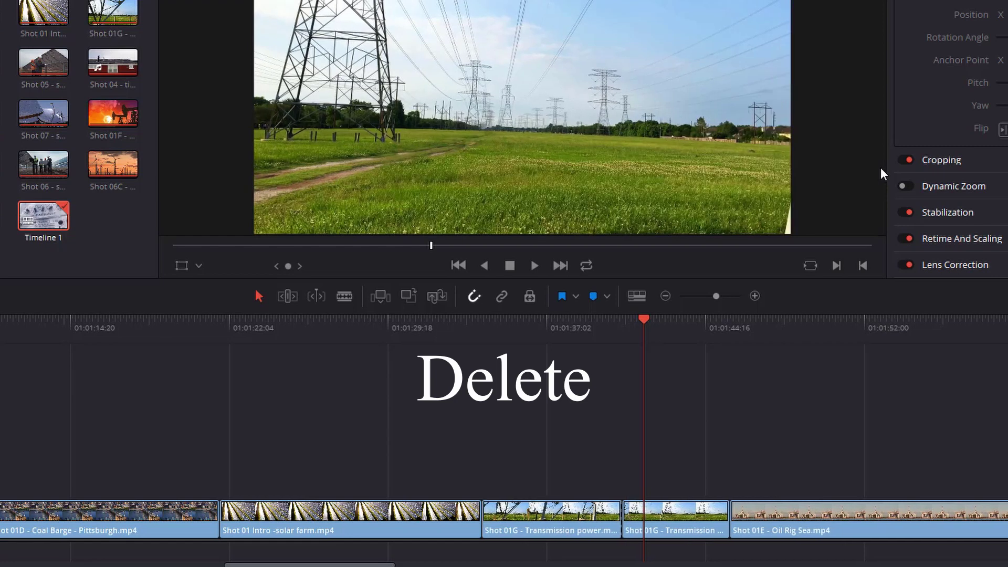
pyautogui.click(682, 522)
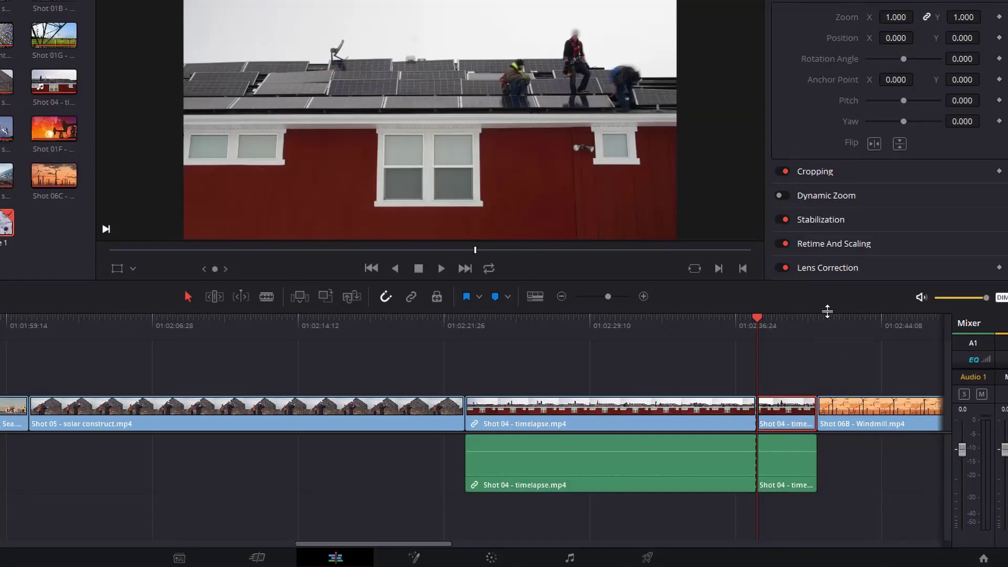
# Step: Ripple delete only the video of the short last Shot 04 - timelapse piece and undo the deletion
pyautogui.press('Delete')
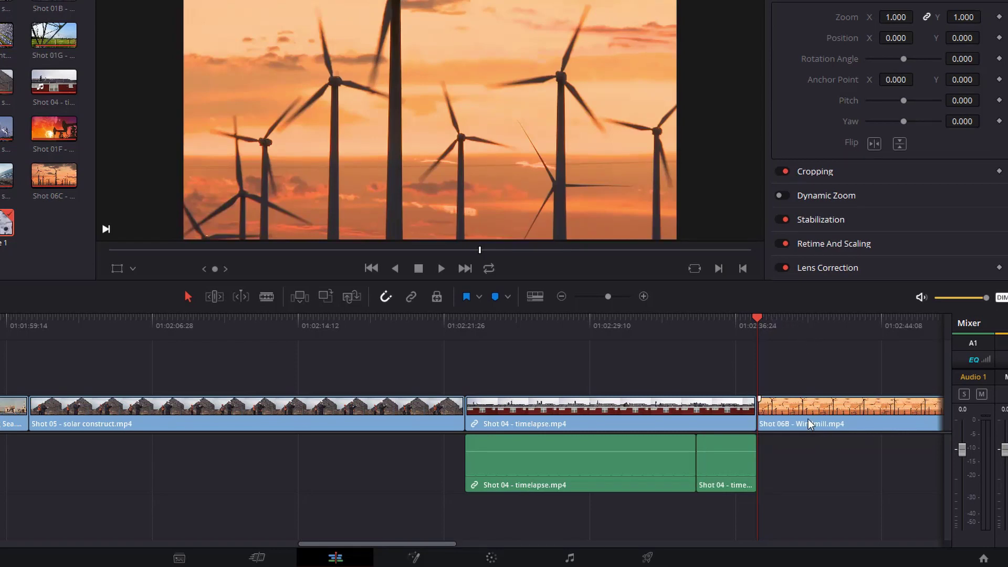
pyautogui.hotkey('ctrl', 'z')
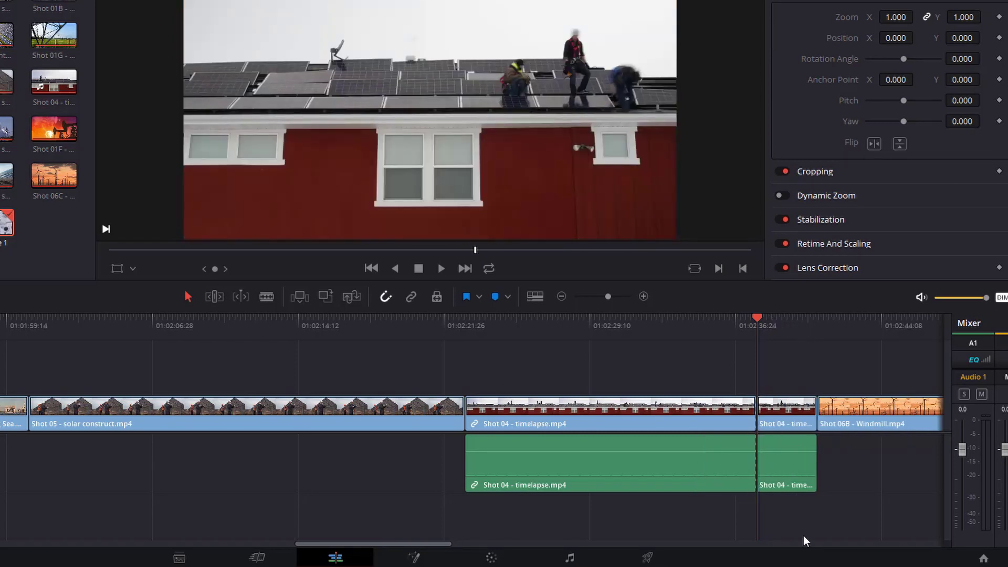
# Step: Select the video and audio of the short last Shot 04 - timelapse piece, ripple delete them together, and undo it
pyautogui.moveTo(806, 536); pyautogui.dragTo(765, 381)
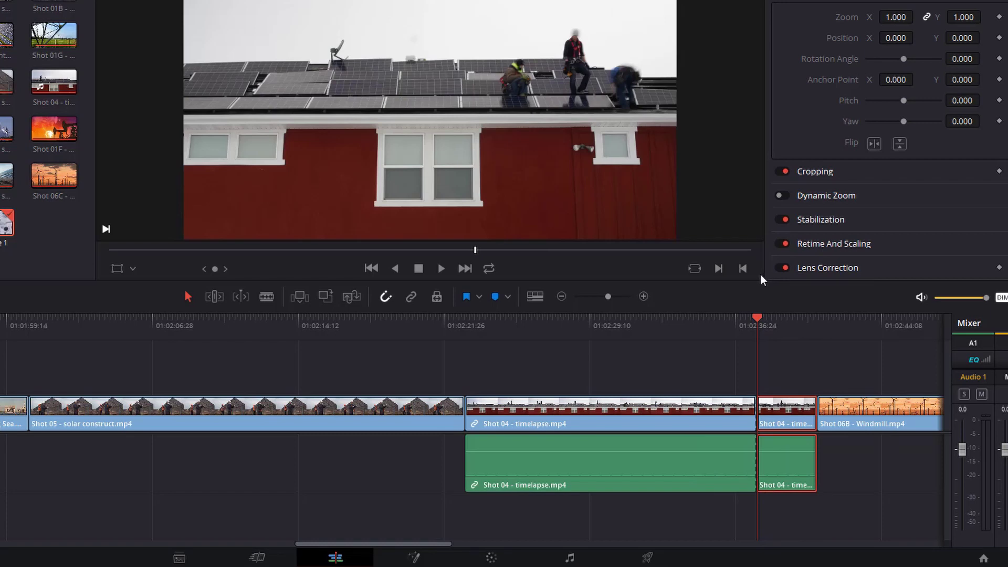
pyautogui.press('Delete')
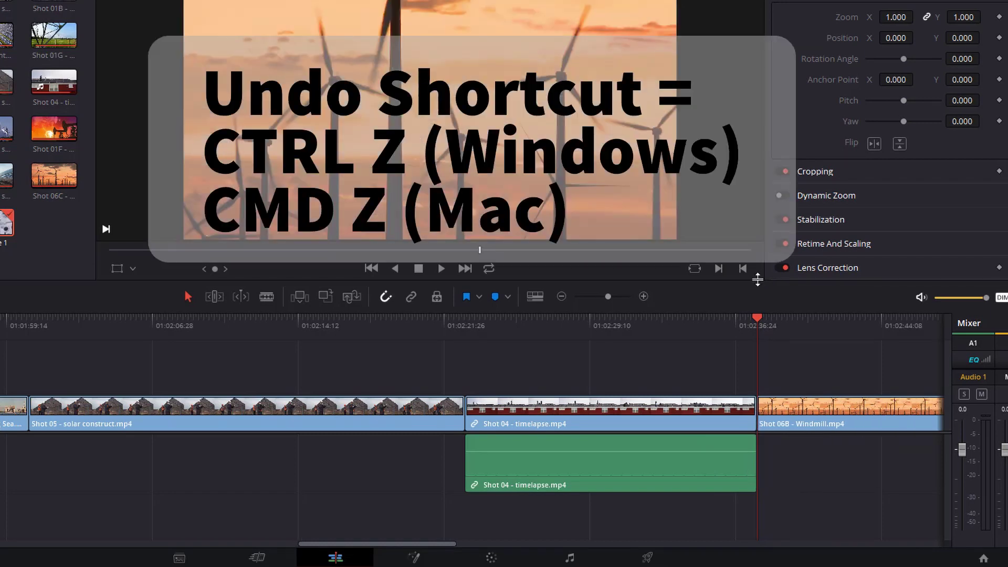
pyautogui.hotkey('ctrl', 'z')
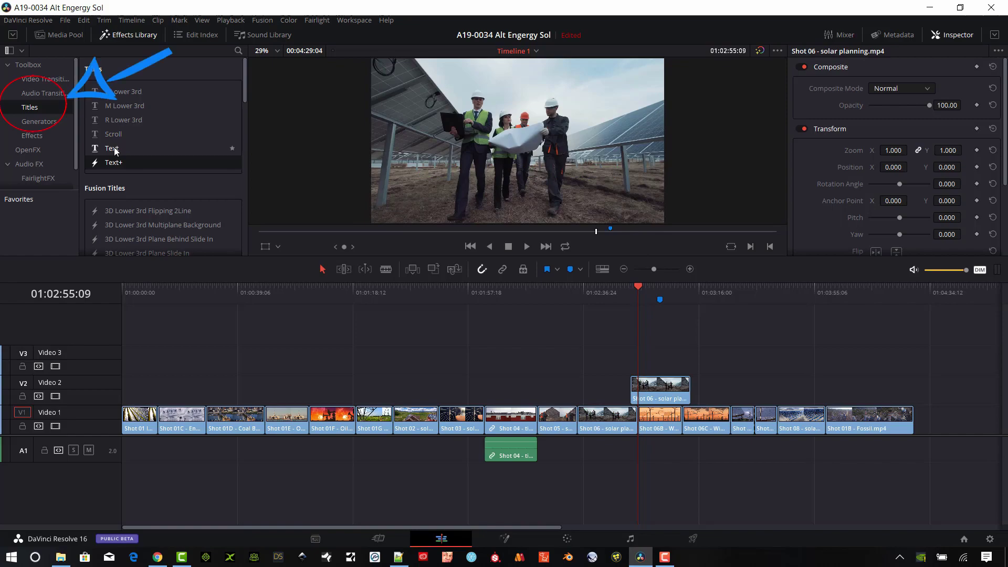
# Step: Place a Text title on Video 3 above the Shot 06 - solar planning clip and change its text to "Alternative Energy"
pyautogui.moveTo(116, 151); pyautogui.dragTo(608, 287)
pyautogui.moveTo(659, 345); pyautogui.dragTo(640, 360)
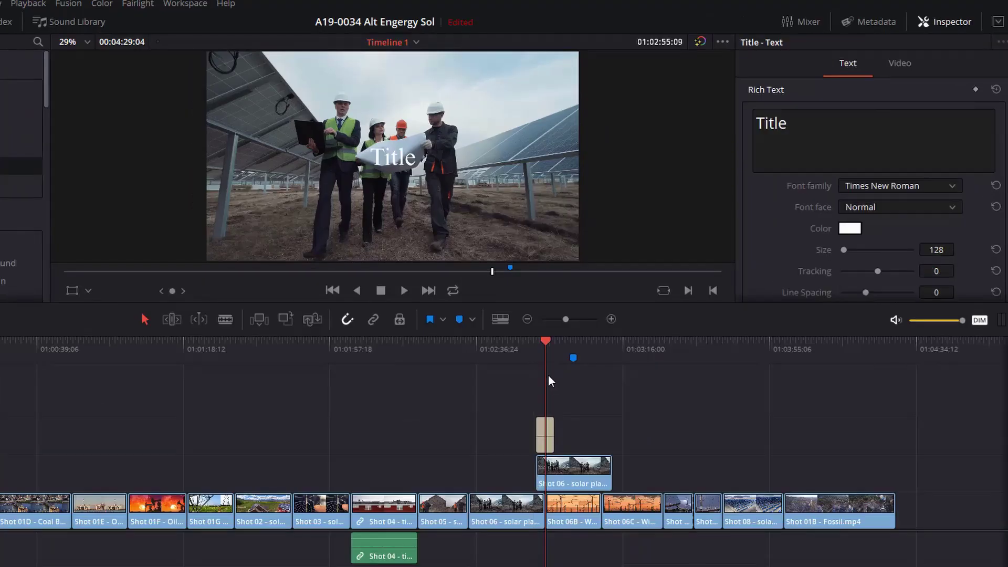
pyautogui.doubleClick(798, 122)
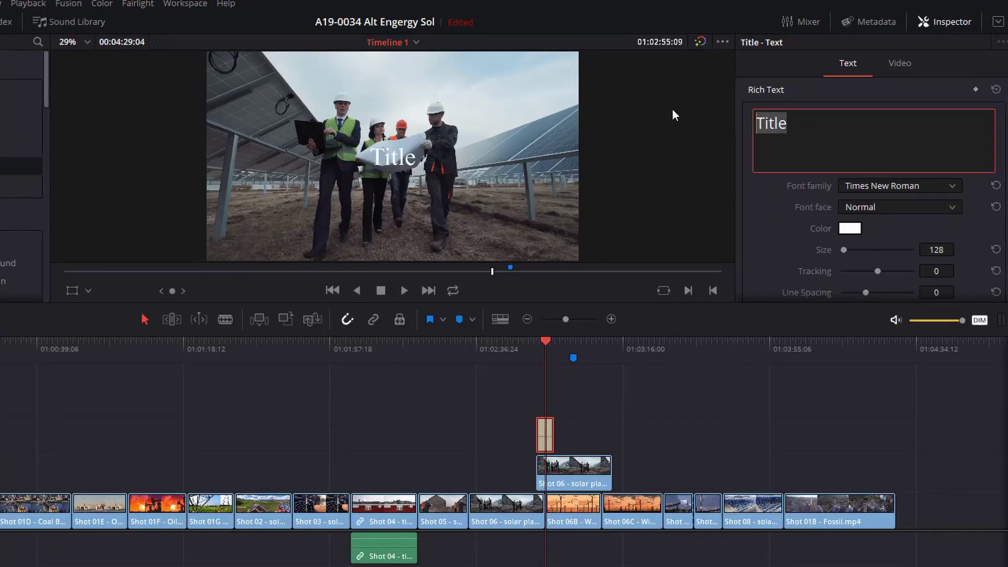
pyautogui.write('Alternative Energy')
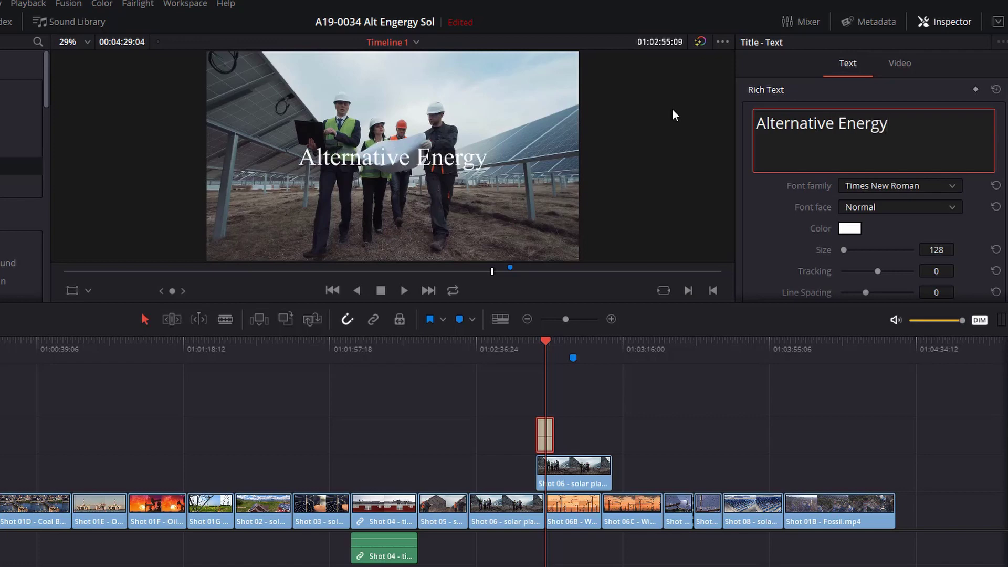
# Step: Enlarge the Alternative Energy title and change its font family to Raleway
pyautogui.click(854, 257)
pyautogui.moveTo(843, 250); pyautogui.dragTo(845, 249)
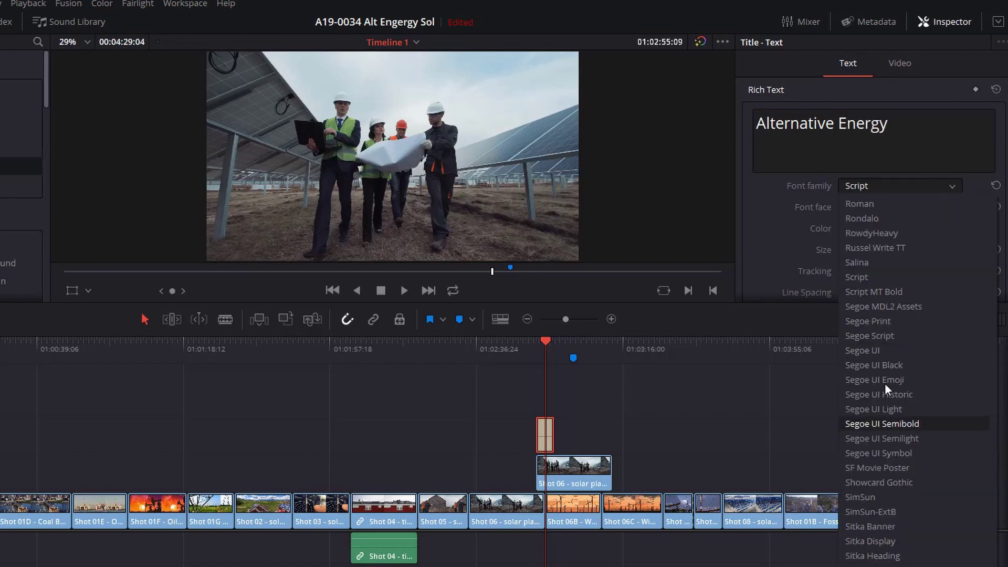
pyautogui.scroll(-7, 884, 383)
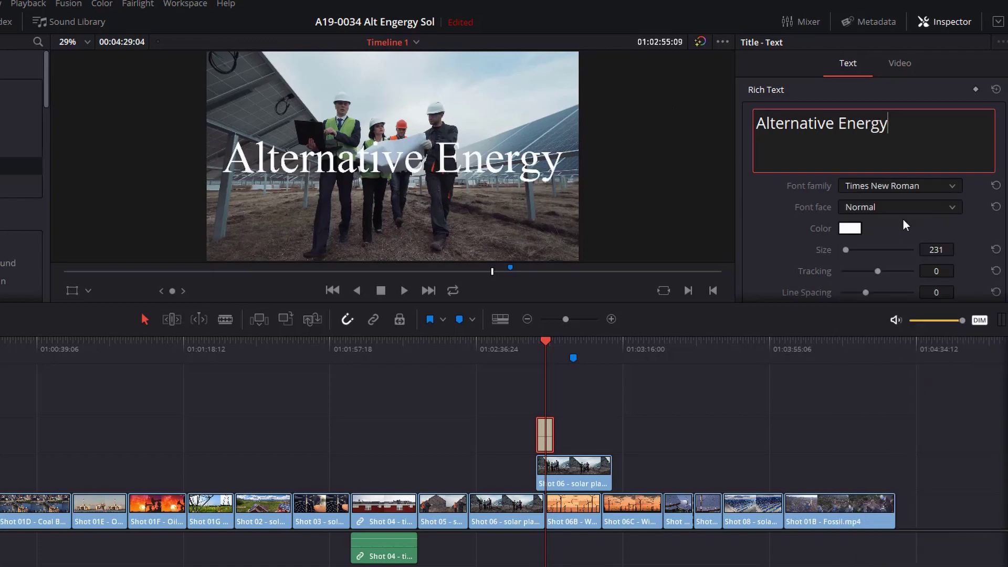
pyautogui.click(892, 185)
pyautogui.scroll(-5, 911, 525)
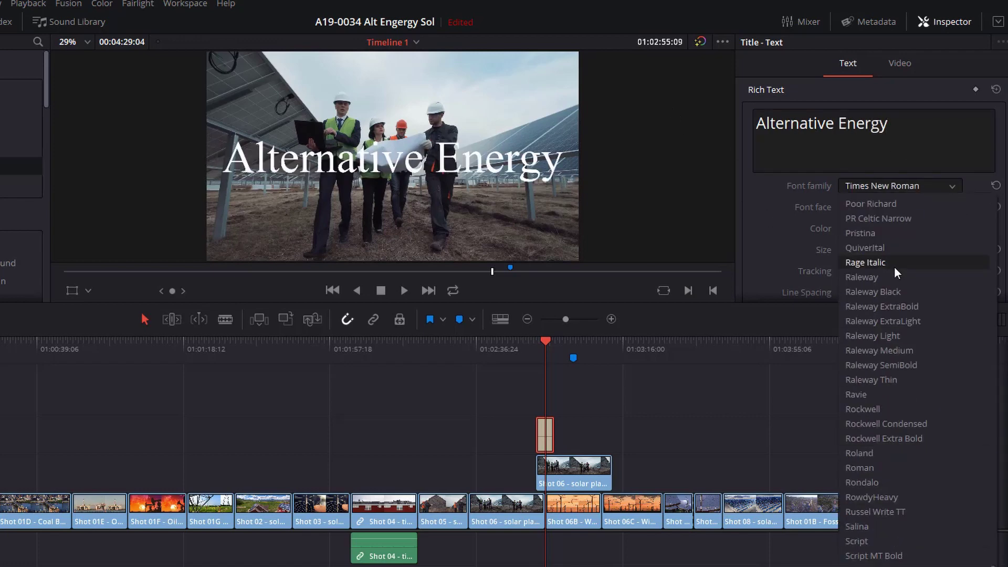
pyautogui.click(892, 233)
# Step: Move the title lower in the frame and restyle it in bright green with a heavier font face
pyautogui.scroll(-5, 904, 240)
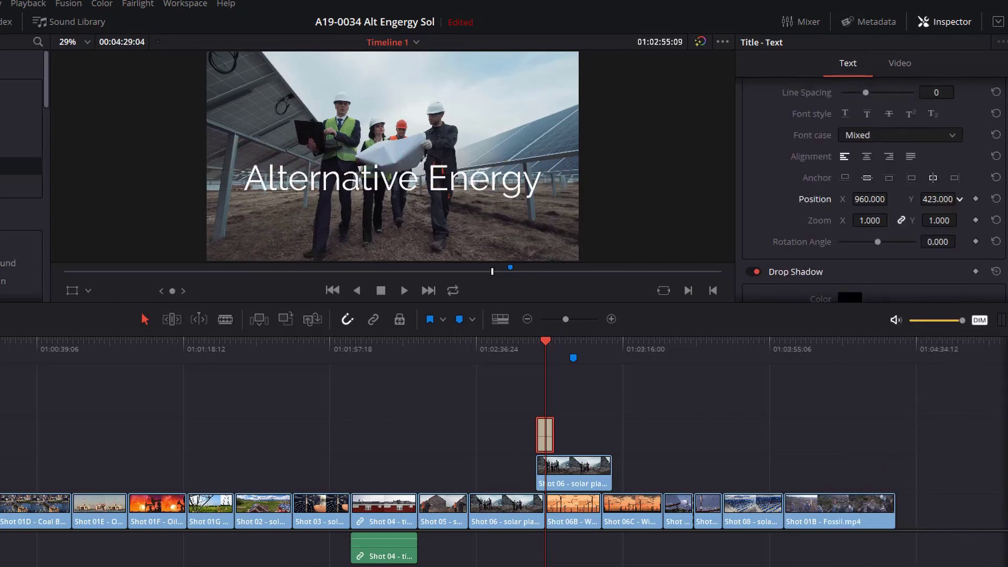
pyautogui.scroll(5, 871, 210)
pyautogui.click(850, 228)
pyautogui.click(899, 207)
pyautogui.click(880, 241)
# Step: Give the title text a black stroke of size 6
pyautogui.scroll(-6, 880, 240)
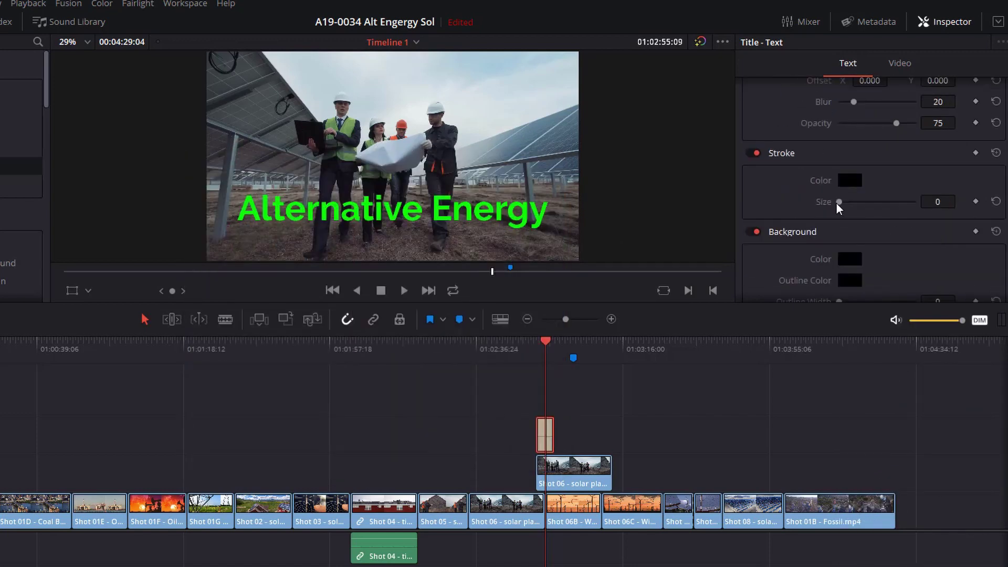
pyautogui.moveTo(838, 201); pyautogui.dragTo(867, 202)
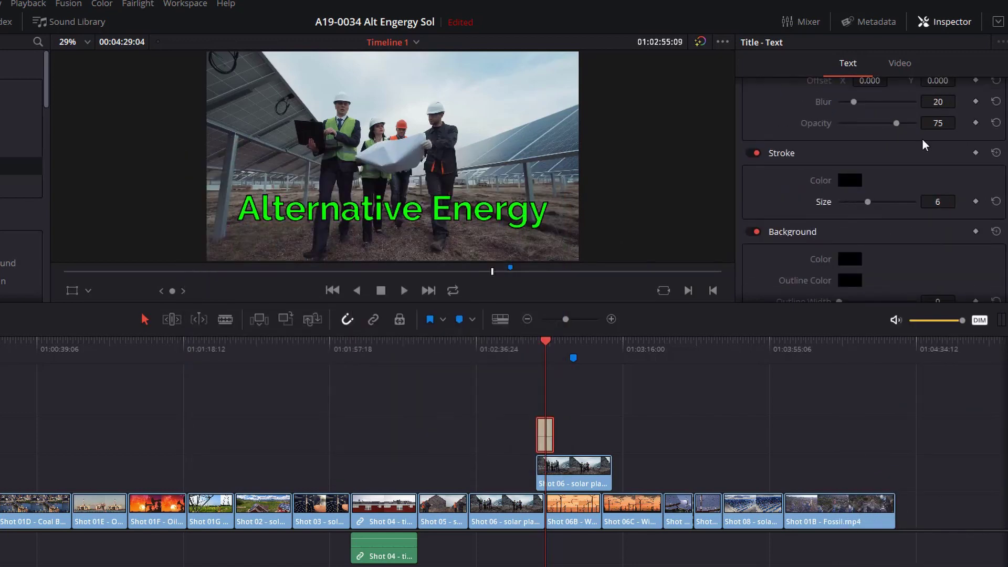
pyautogui.scroll(-1, 925, 227)
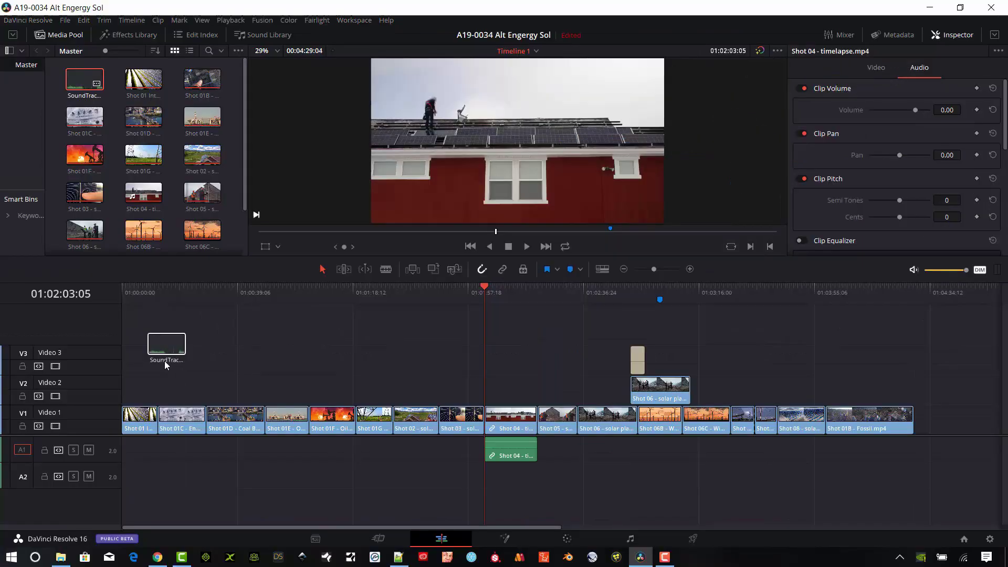
# Step: Add the SoundTrack01 music to Audio 2 from the very start of the timeline
pyautogui.moveTo(158, 355)
pyautogui.mouseDown()
pyautogui.moveTo(154, 479)
pyautogui.moveTo(124, 478)
pyautogui.mouseUp()
pyautogui.press('Up')
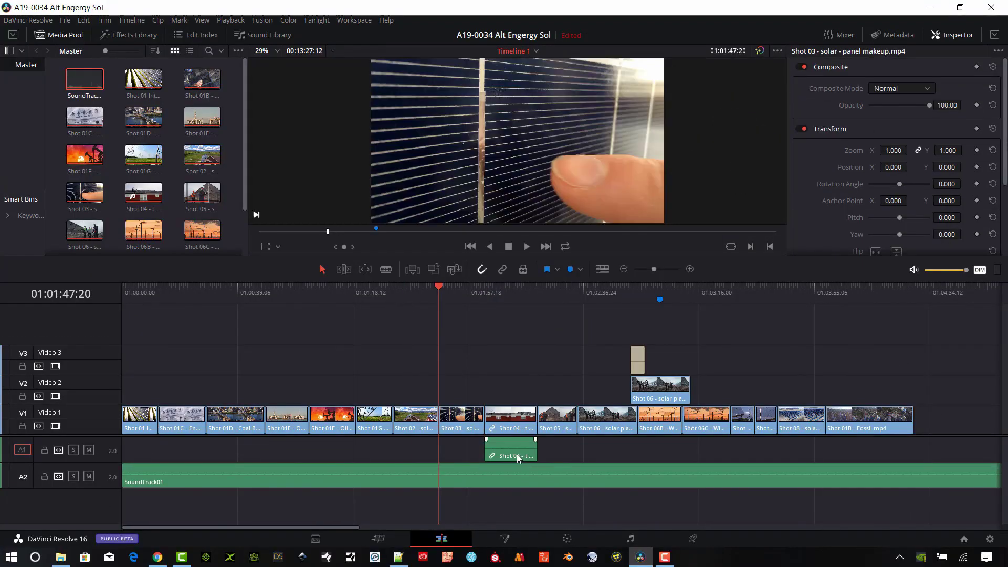
# Step: Select both the Shot 04 - timelapse audio and SoundTrack01 clips and normalize their audio levels
pyautogui.click(517, 455)
pyautogui.keyDown('ctrl'); pyautogui.click(510, 478); pyautogui.keyUp('ctrl')
pyautogui.rightClick(459, 477)
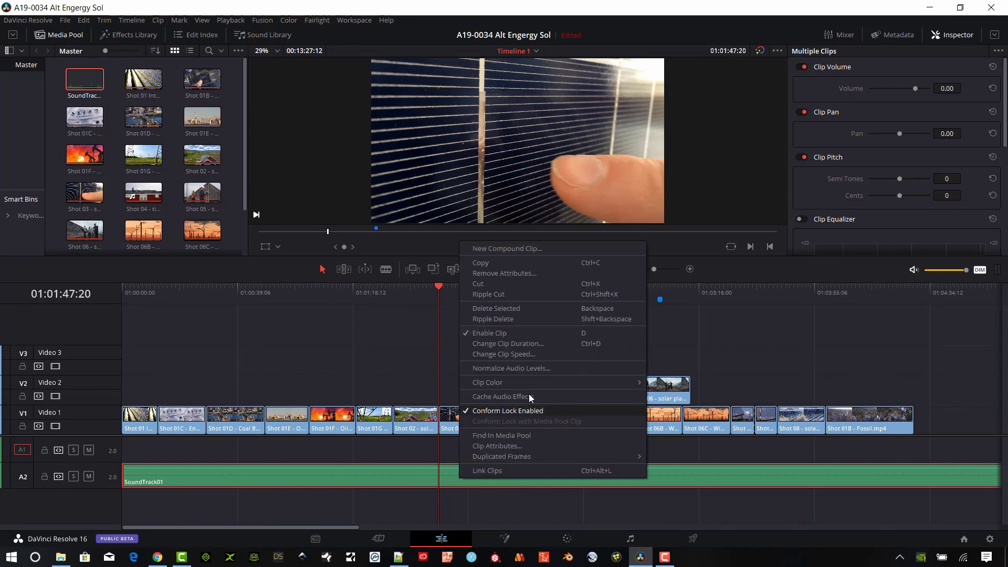
pyautogui.click(512, 368)
pyautogui.click(627, 450)
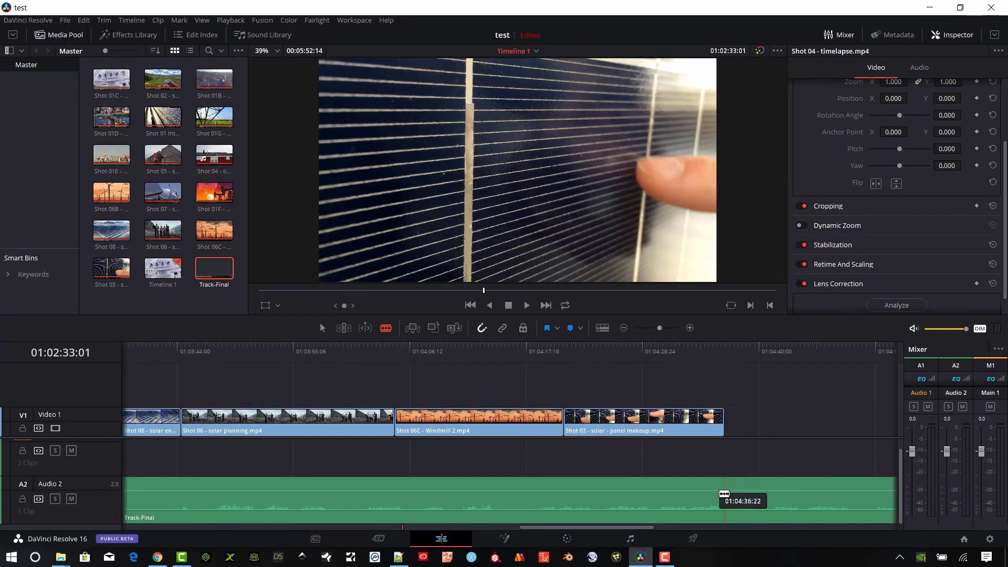
# Step: Cut Track-Final on Audio 2 where the last video clip ends, delete the remainder, and fade out the music's end
pyautogui.click(724, 494)
pyautogui.click(767, 506)
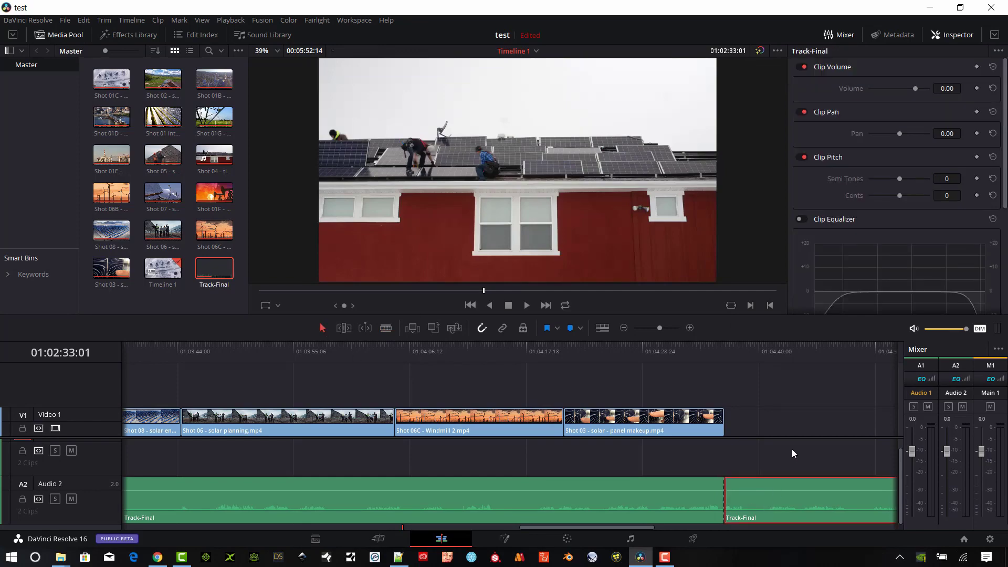
pyautogui.press('Delete')
pyautogui.moveTo(722, 481); pyautogui.dragTo(679, 488)
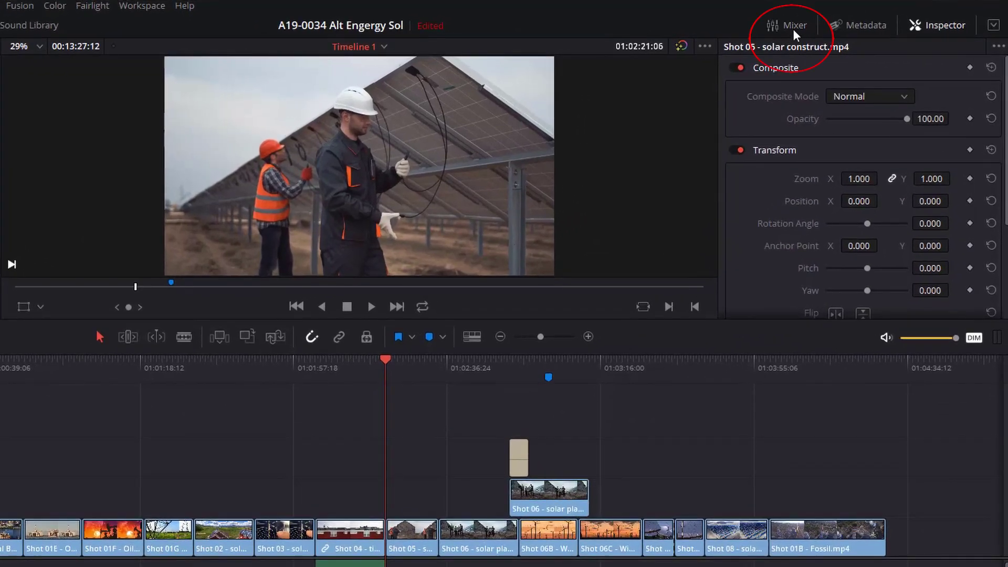
# Step: Show the audio mixer and adjust the levels during playback to 3.3 on Audio 2 and 0.4 on Main 1
pyautogui.click(792, 28)
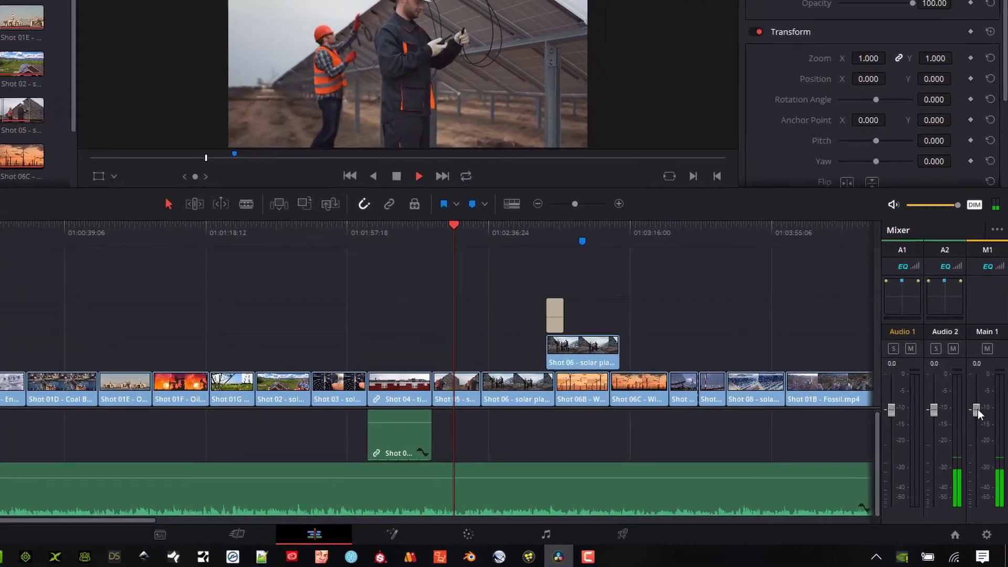
pyautogui.moveTo(976, 408); pyautogui.dragTo(974, 386)
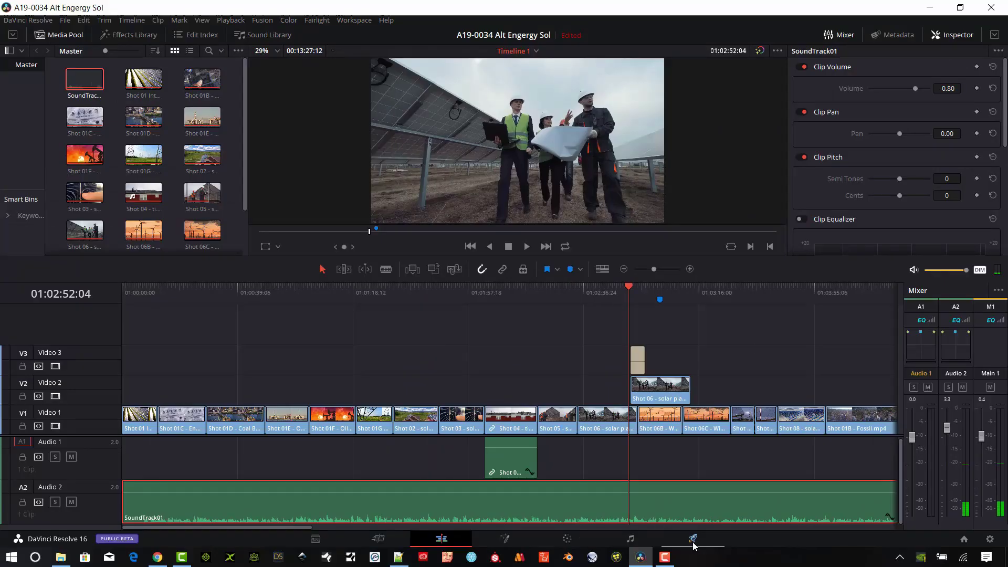
# Step: Open the Deliver page, look at the YouTube resolution options, and choose the H.264 Master render preset
pyautogui.click(596, 532)
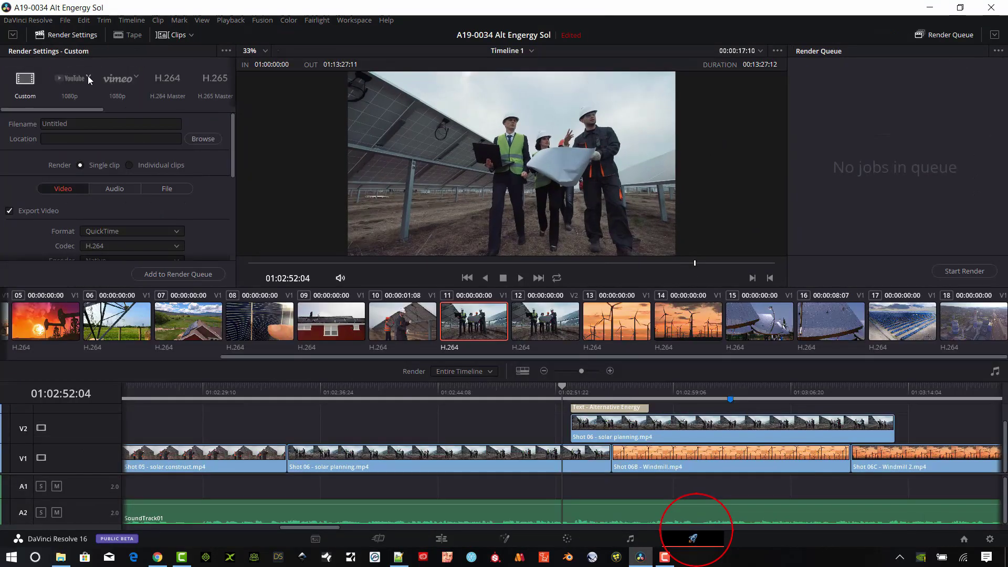
pyautogui.click(87, 75)
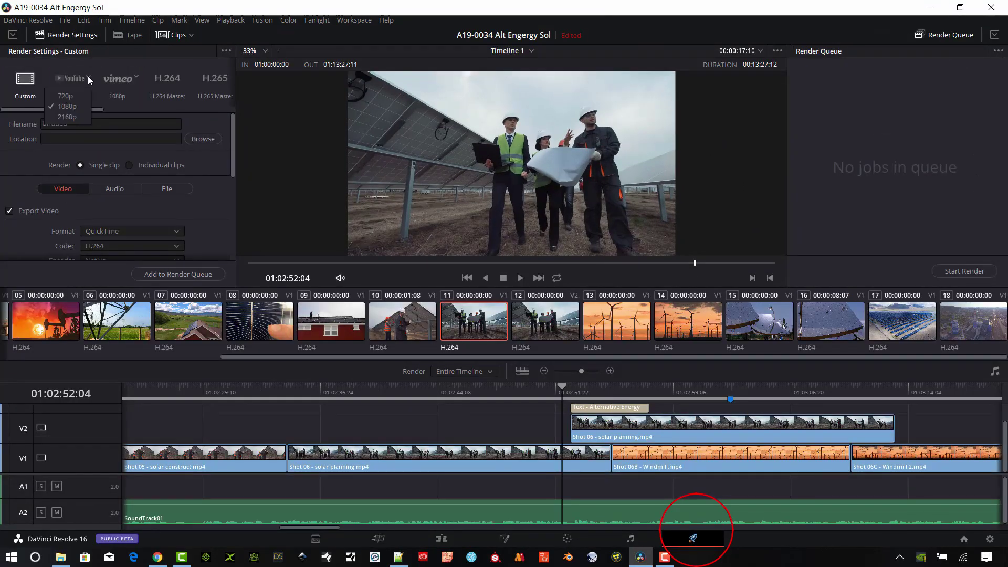
pyautogui.click(87, 75)
pyautogui.click(176, 77)
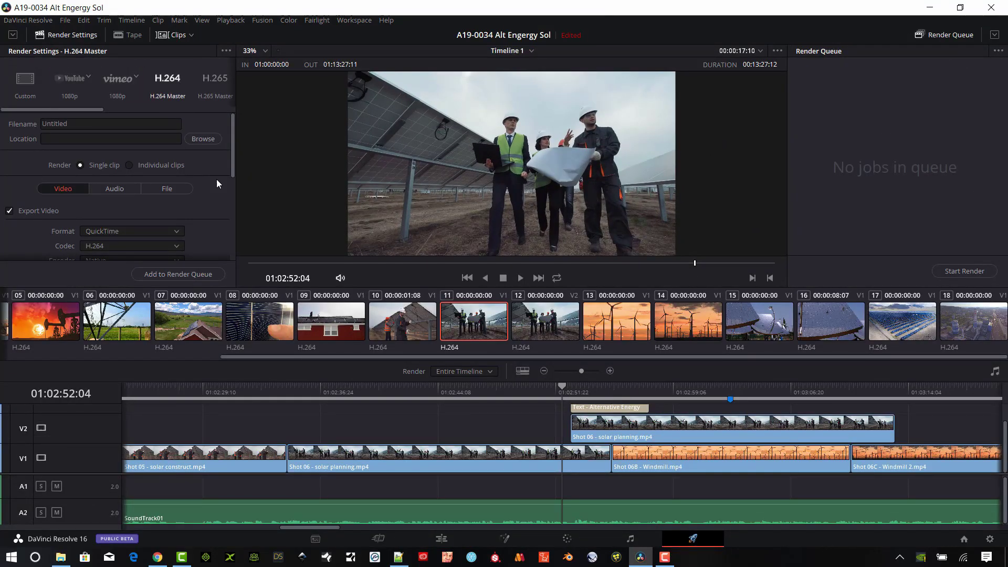
# Step: Review the video export settings and set the render filename to RC-A034-0034-Cut01
pyautogui.scroll(-2, 216, 179)
pyautogui.click(174, 197)
pyautogui.click(198, 192)
pyautogui.scroll(2, 197, 191)
pyautogui.click(110, 124)
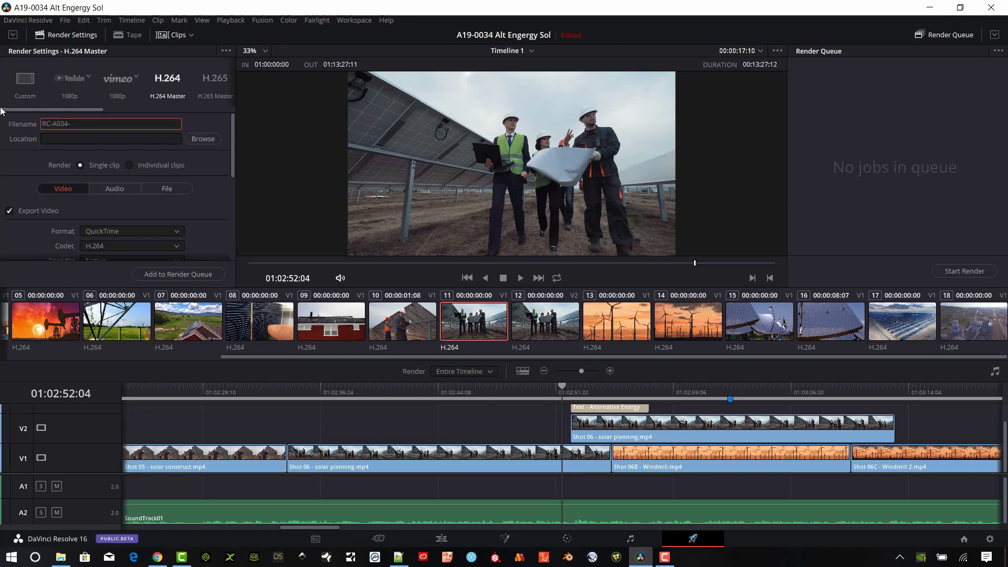
pyautogui.write('RC-A034-0034-Cut01')
# Step: Add the timeline to the render queue, saving to the Render01 folder in Videos, and start the render
pyautogui.scroll(-2, 115, 210)
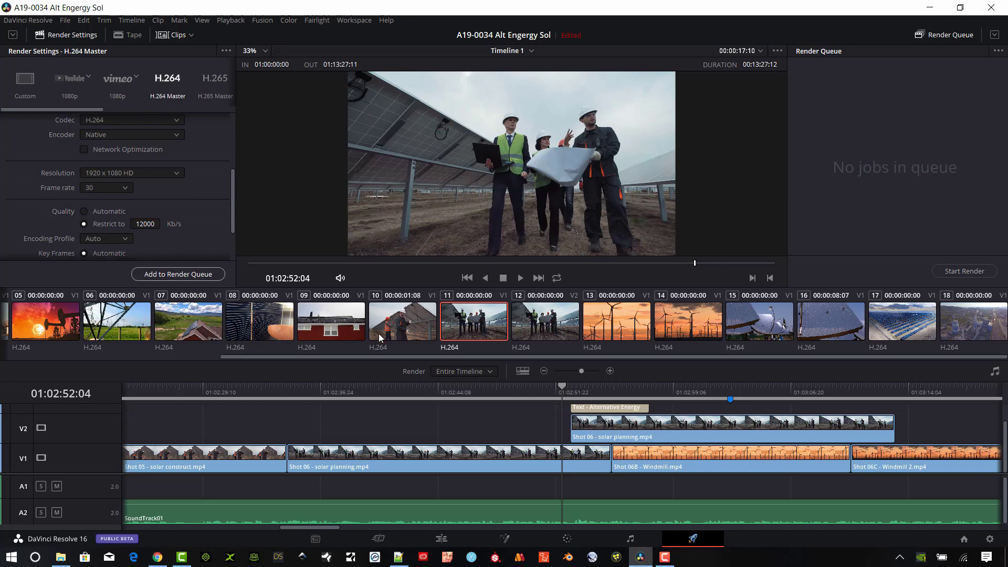
pyautogui.click(177, 274)
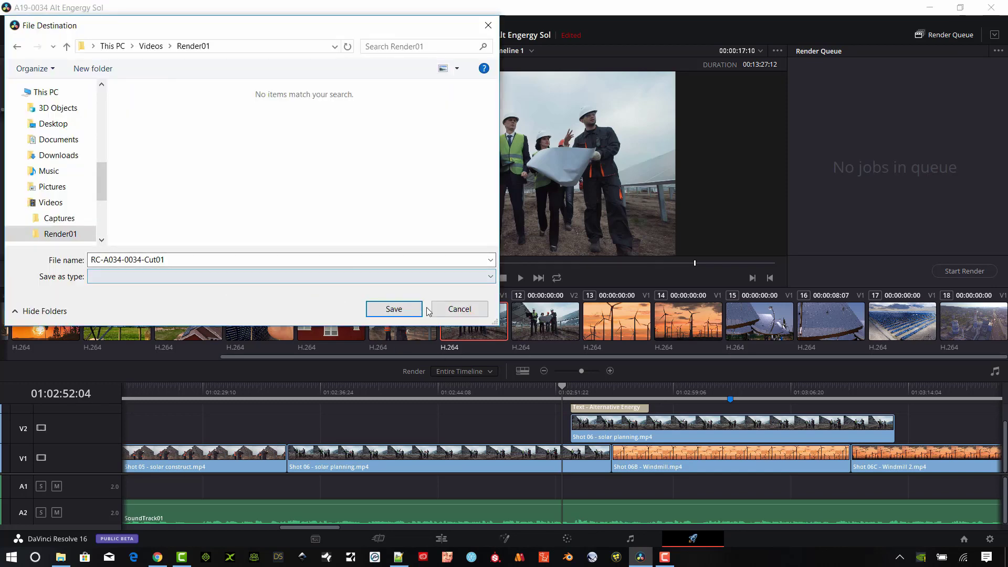
pyautogui.click(396, 310)
pyautogui.click(965, 271)
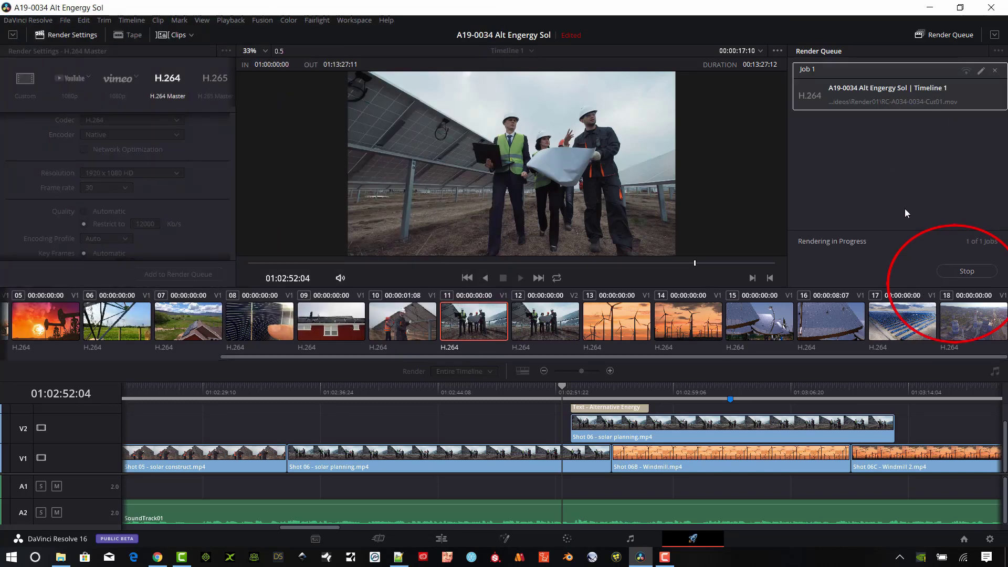